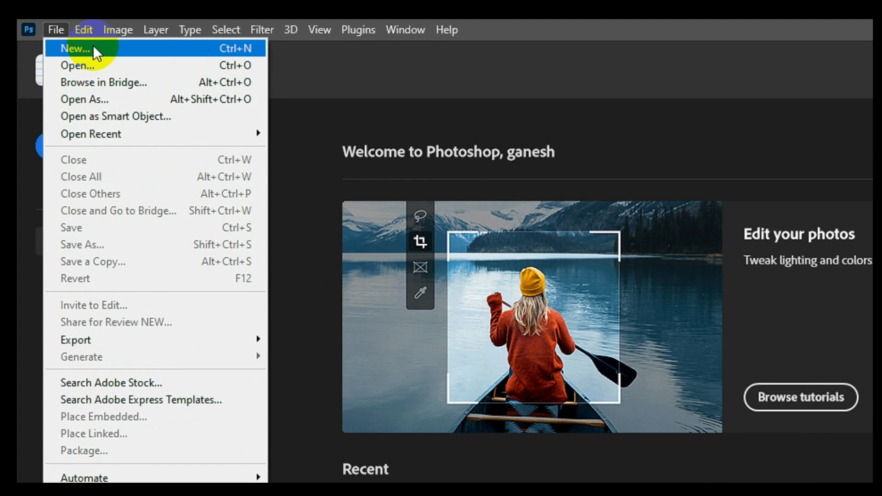
Create a new landscape document 36 inches wide and 12 inches high at 300 pixels per inch with a white background
click(93, 46)
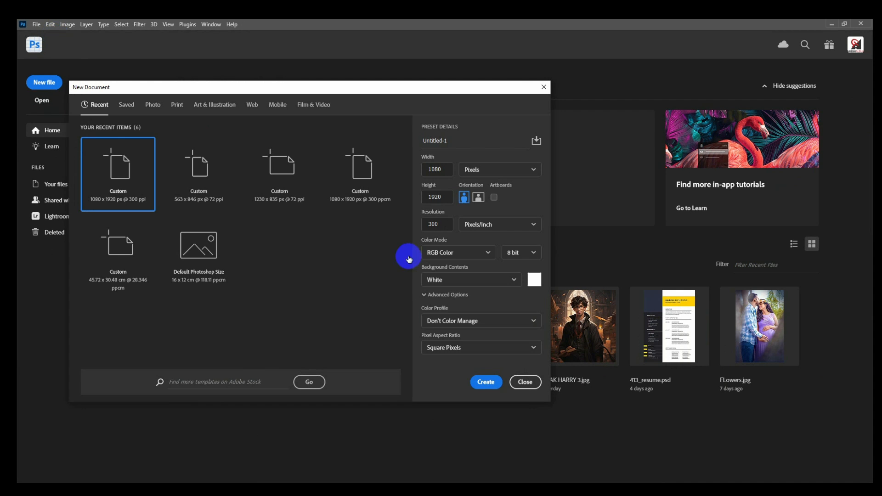
click(496, 169)
click(468, 190)
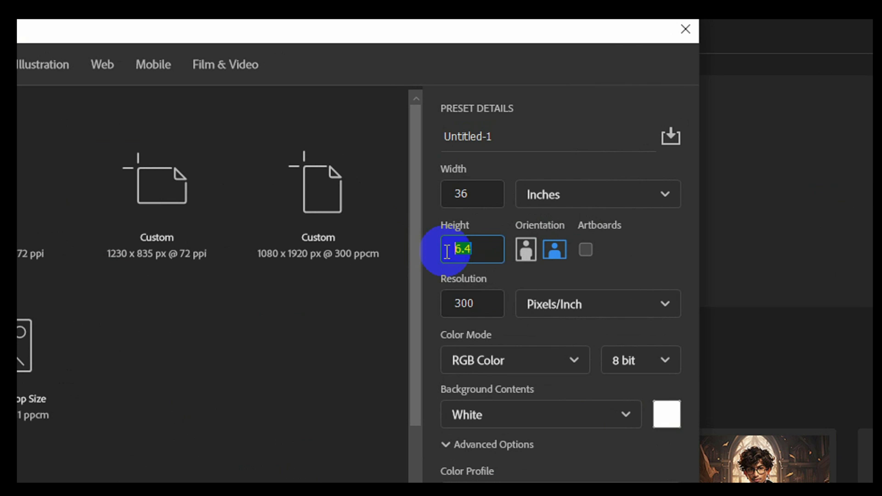
text(12)
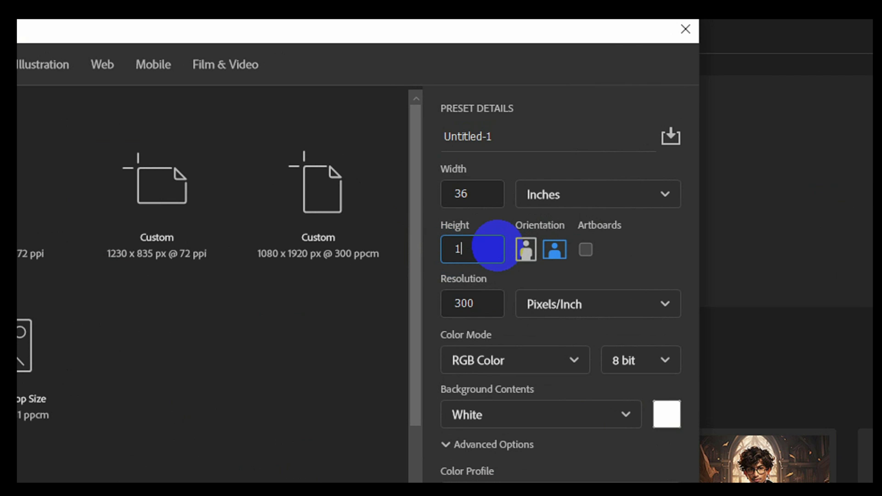
drag(434, 224, 451, 224)
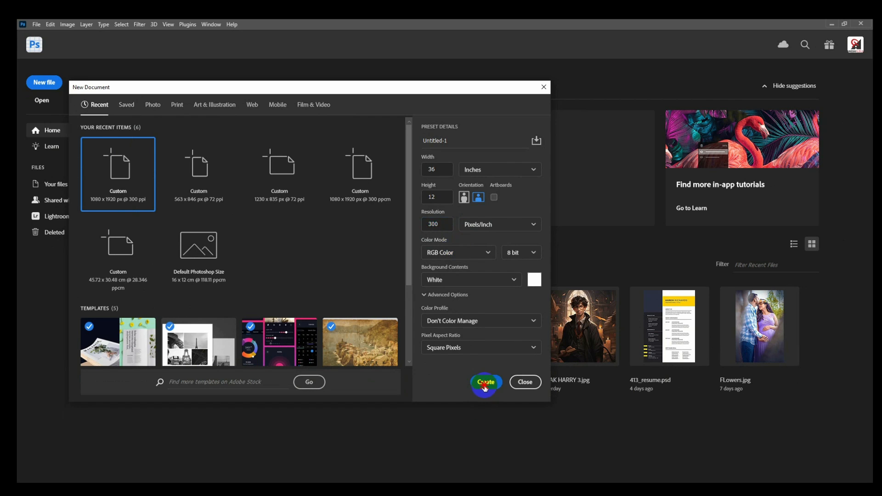
click(486, 384)
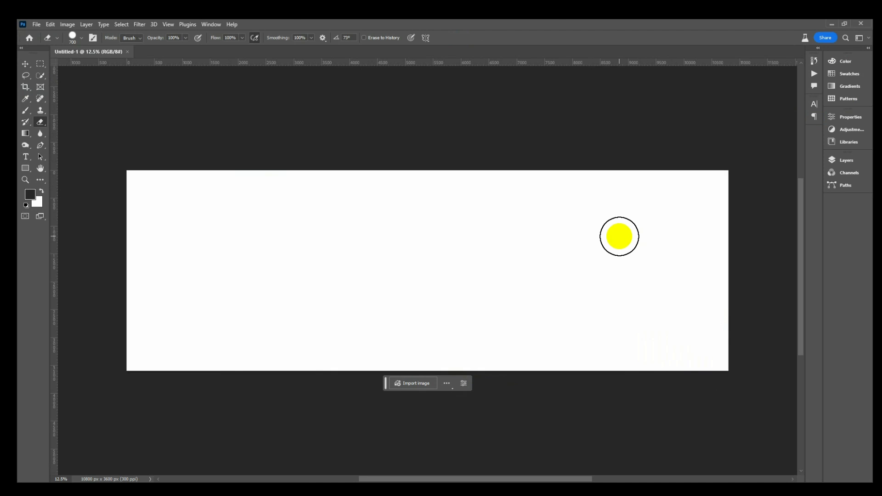
Place the full-length couple photo R5__4139 into the document at the canvas's left edge
click(551, 78)
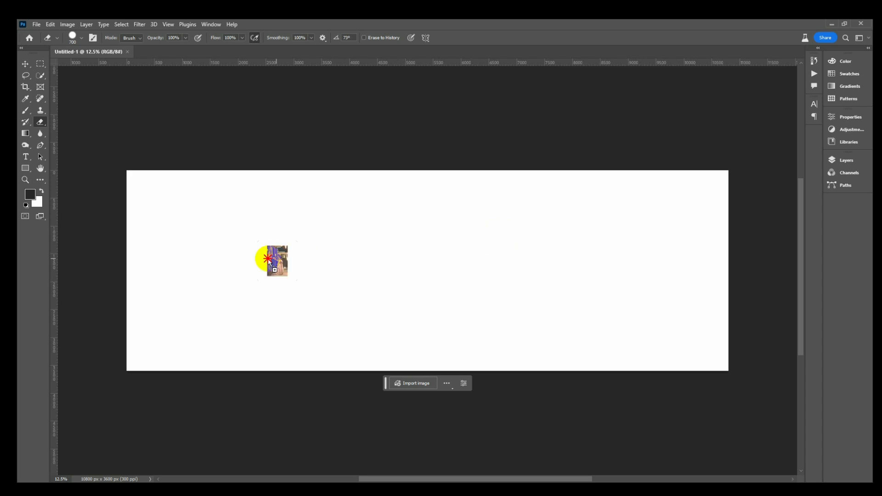
drag(262, 256, 255, 254)
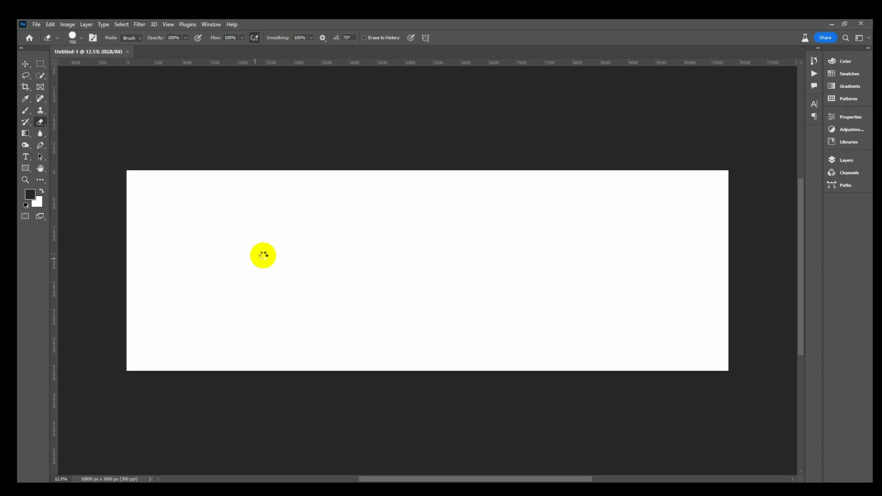
drag(413, 282, 202, 281)
key(Return)
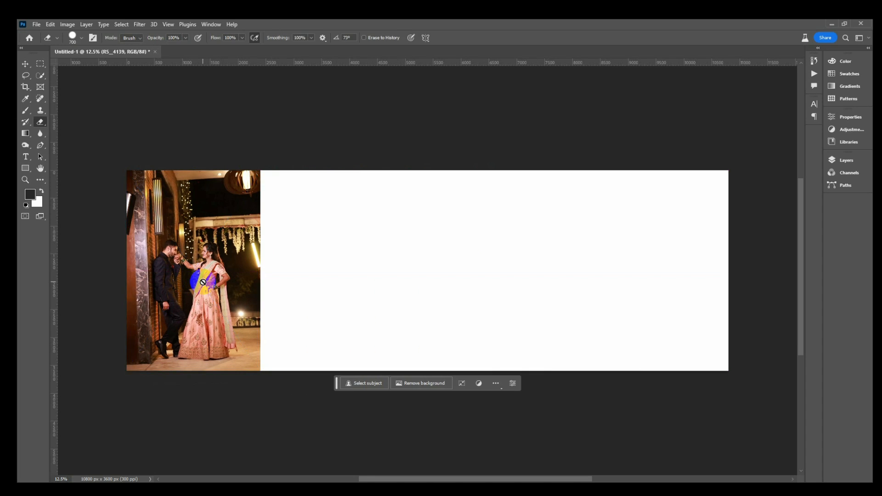
Open the placed photo's contents and replace the wall lamp at its left edge using Generative Fill with a blank prompt
click(845, 159)
double_click(740, 211)
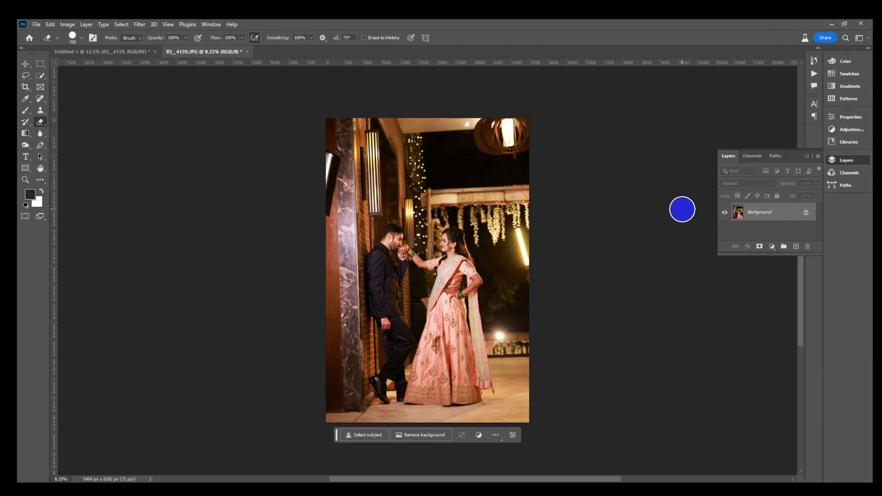
key(m)
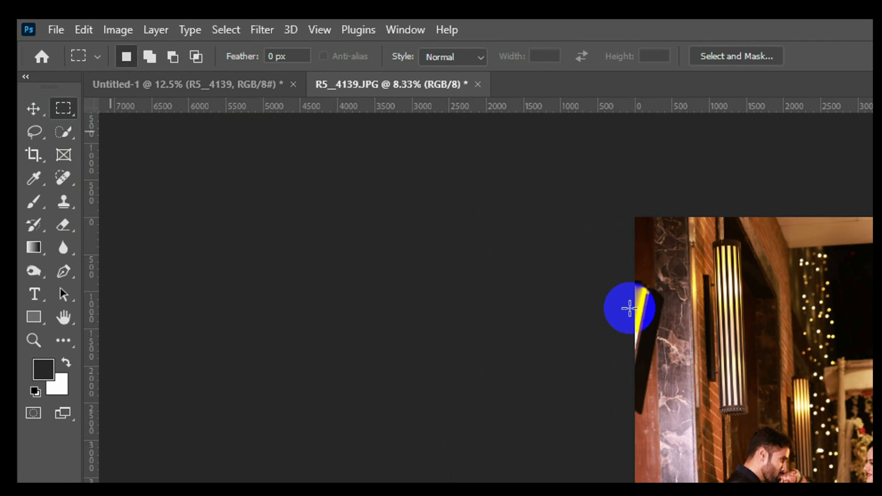
drag(327, 140, 347, 255)
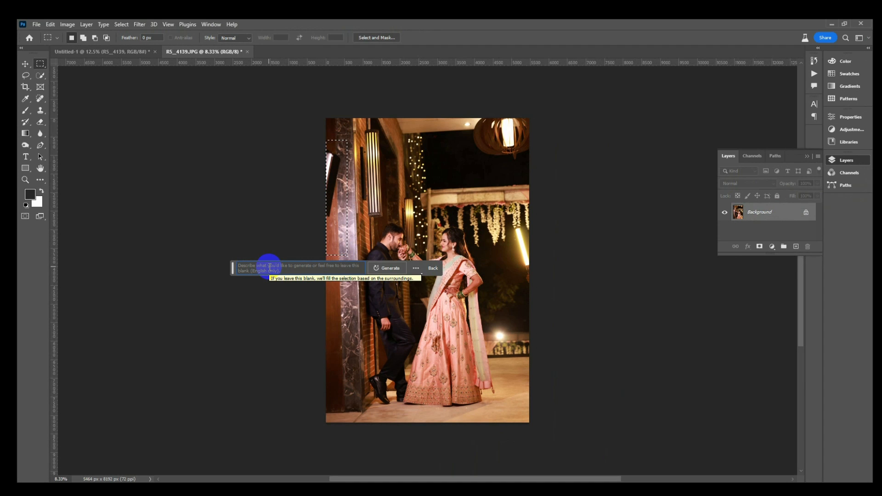
click(390, 269)
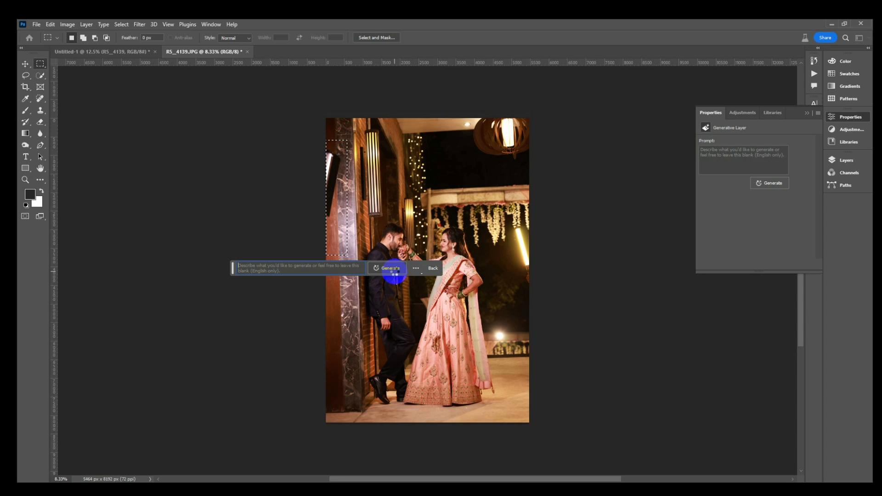
Straighten the photo along the marble pillar with the Crop tool and apply the crop
right_click(25, 90)
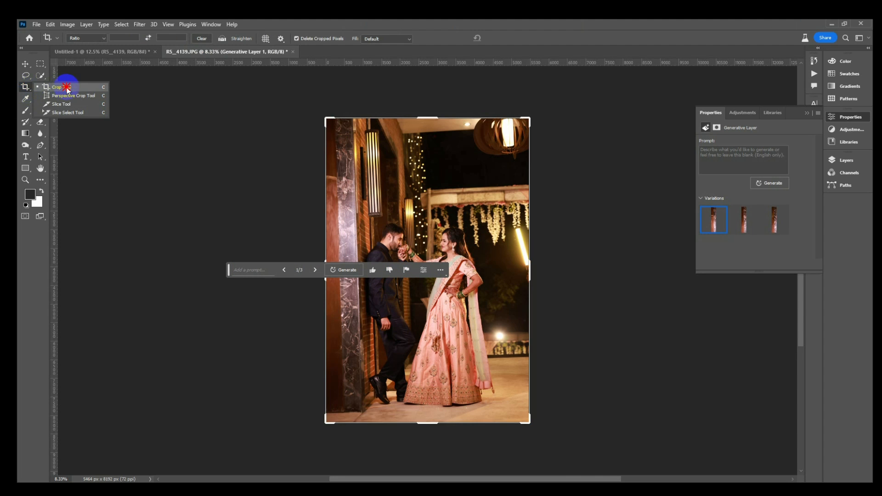
click(65, 87)
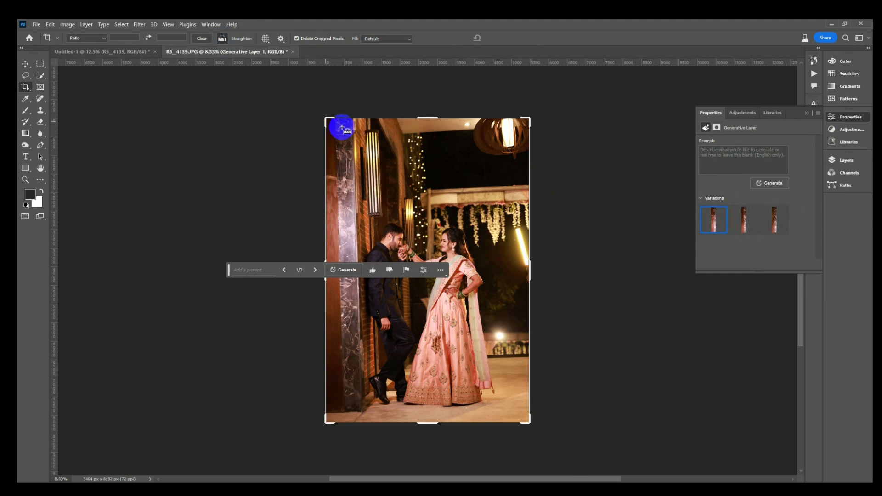
drag(342, 128, 360, 401)
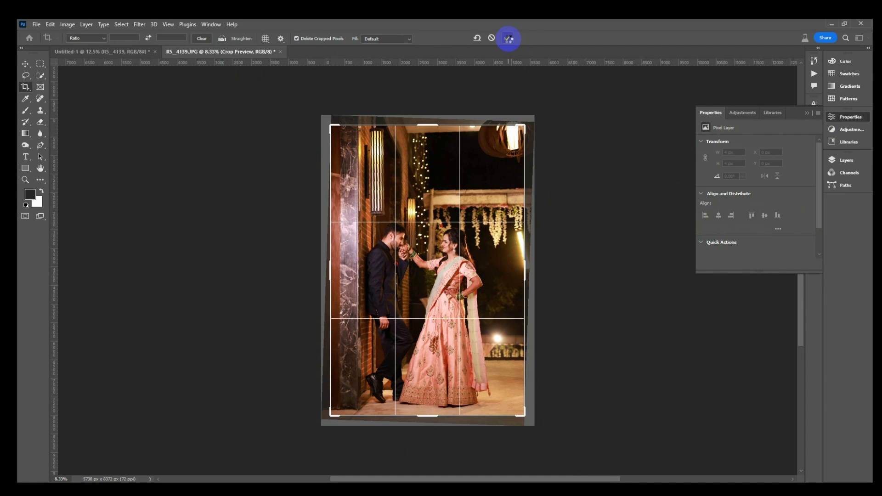
click(508, 39)
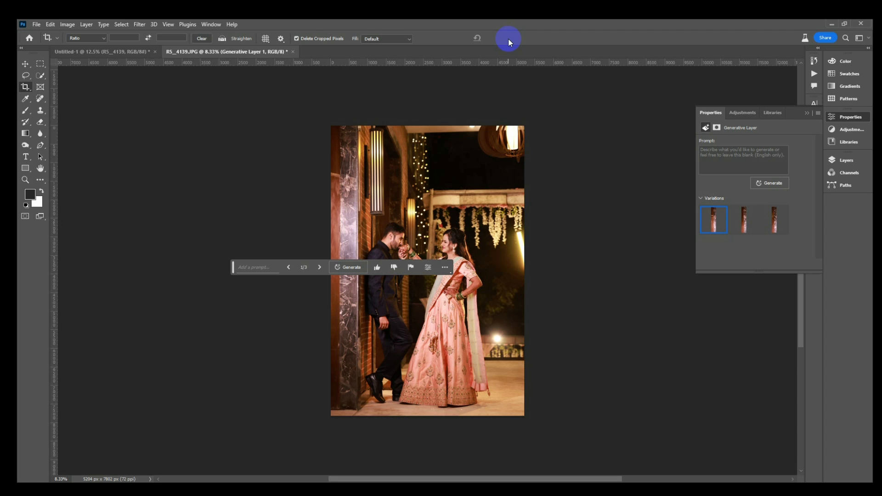
Merge the generative layer into the background, then close the photo, saving it as a JPEG at quality 12
click(845, 160)
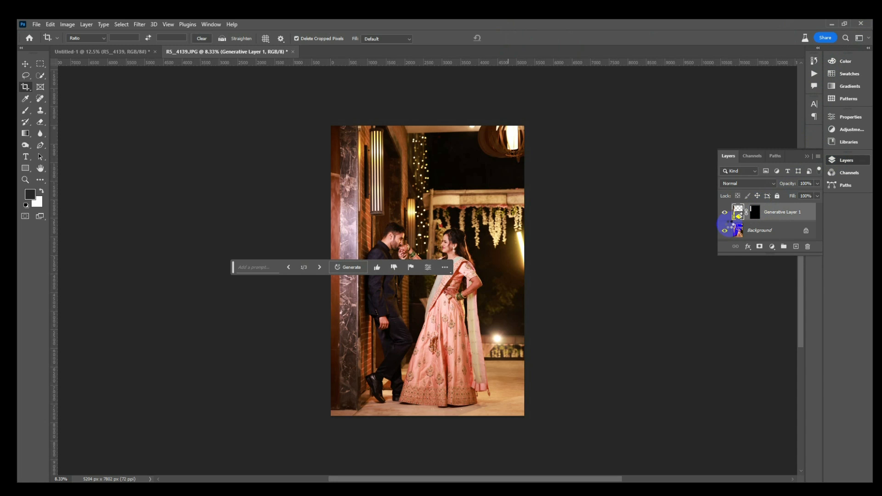
click(769, 230)
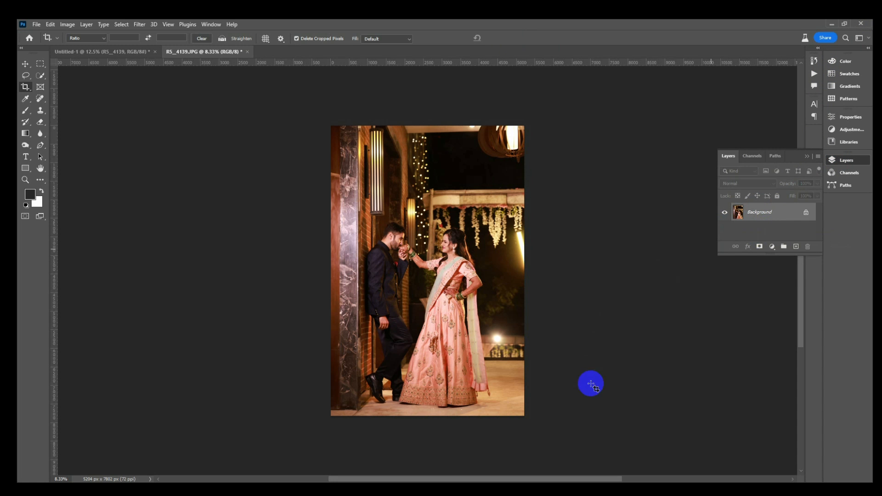
click(248, 51)
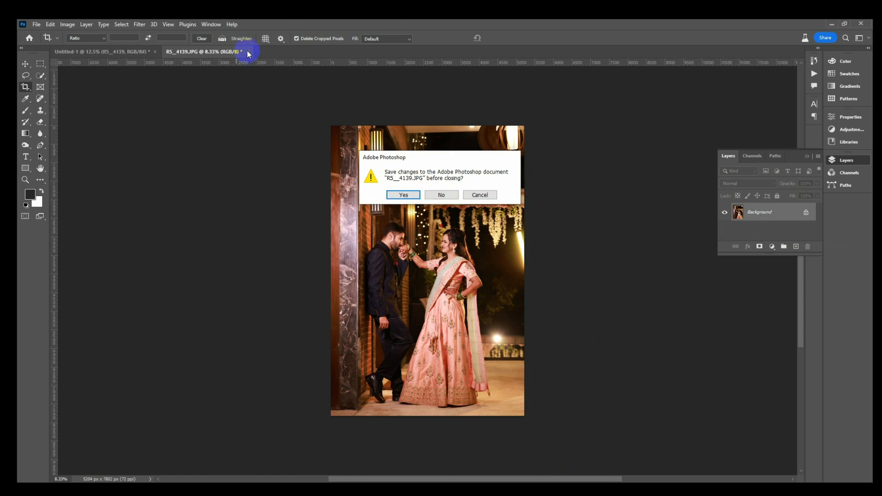
click(404, 195)
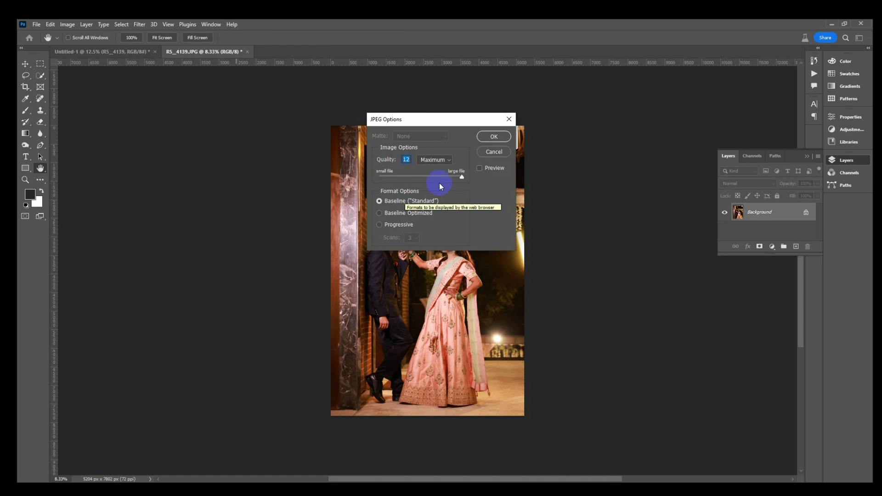
click(494, 137)
key(c)
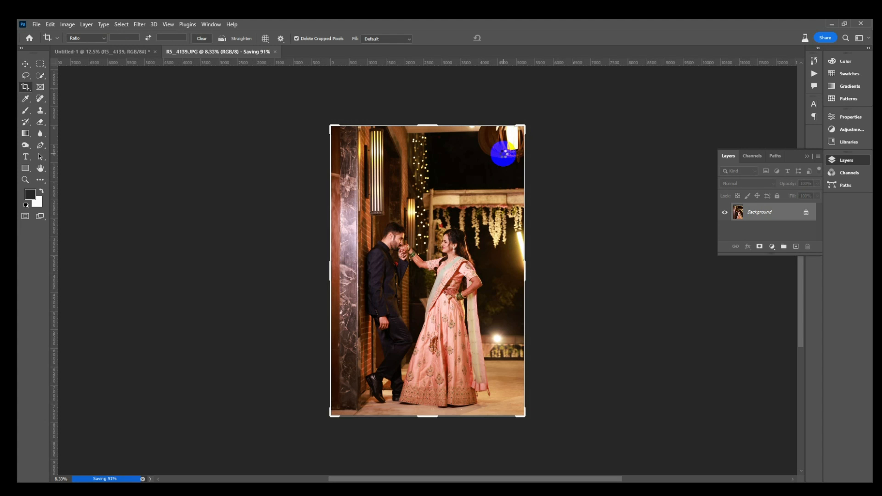
Scale the placed photo to about 11.32% so that it fills the canvas height at the left edge
key(v)
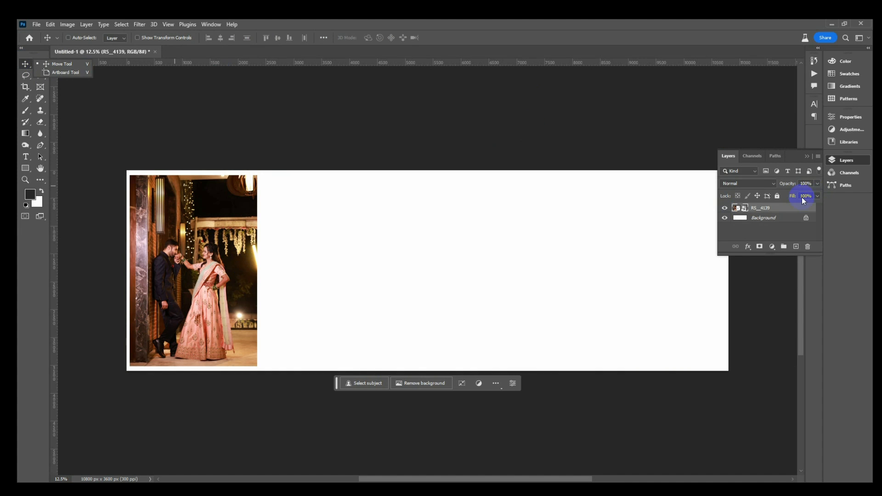
key(ctrl+t)
drag(256, 356, 267, 369)
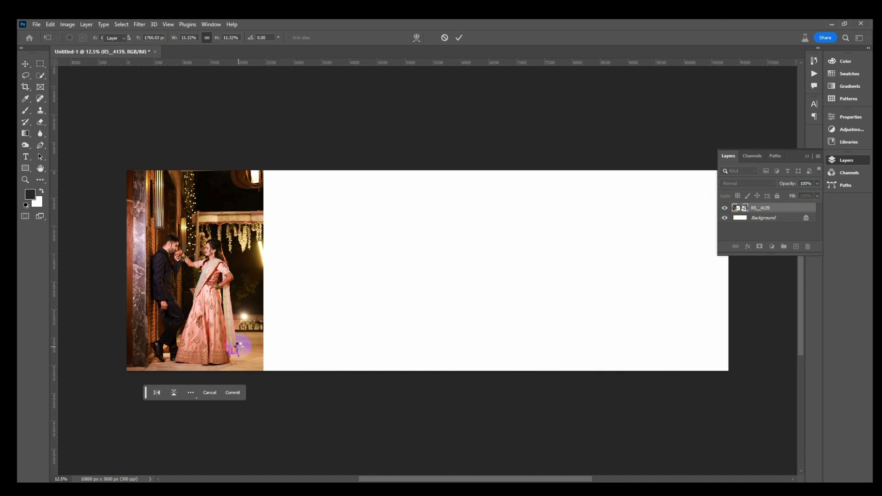
click(366, 368)
Reopen the placed photo's contents and remove the bright light at its right edge using Generative Fill with a blank prompt
double_click(736, 208)
key(l)
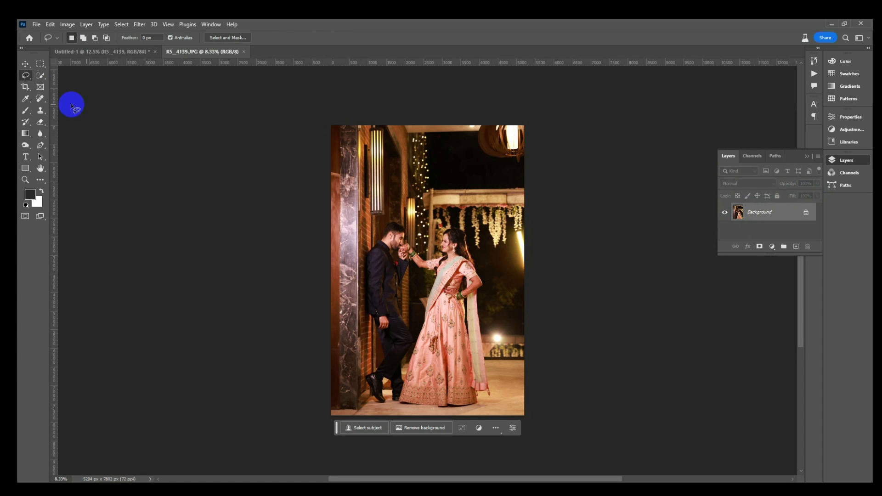
drag(522, 216, 529, 304)
drag(546, 226, 545, 221)
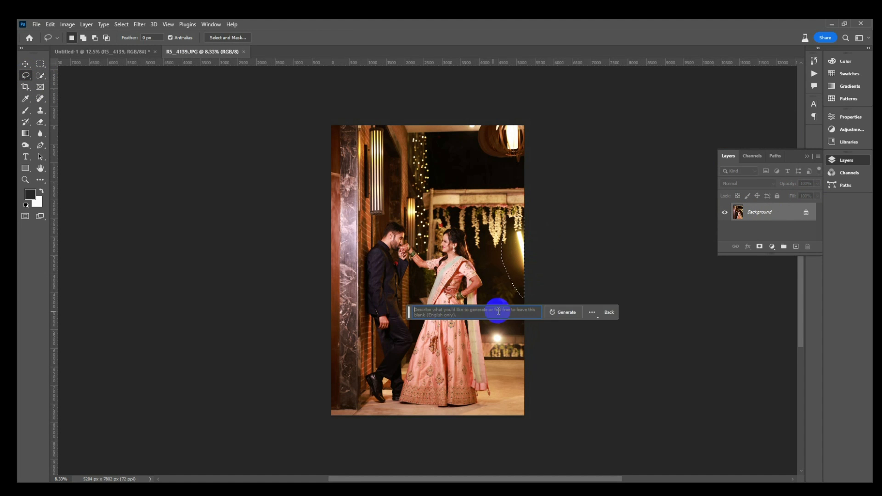
click(558, 311)
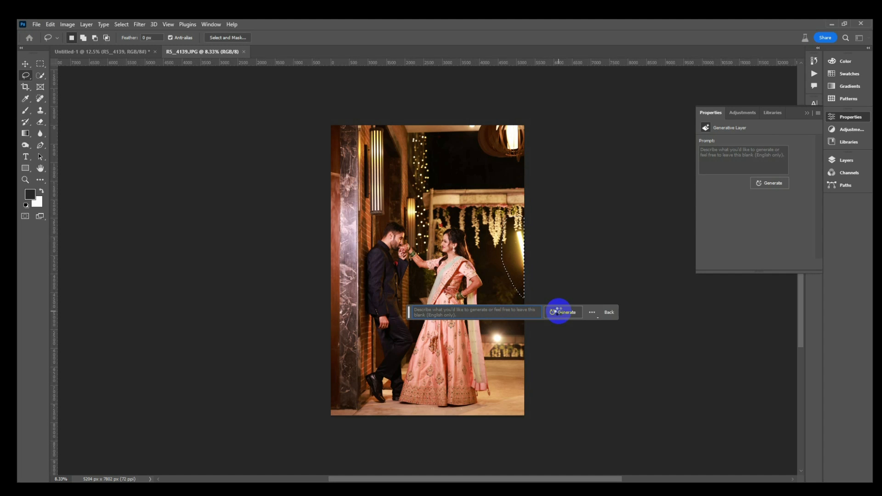
Merge the generative layer into the background, then save and close the photo
click(846, 160)
shift+click(782, 232)
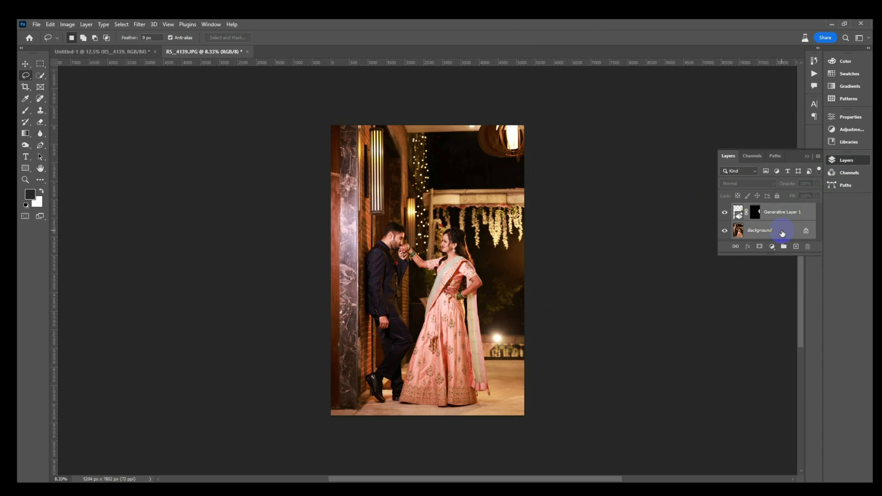
key(ctrl+e)
key(ctrl+s)
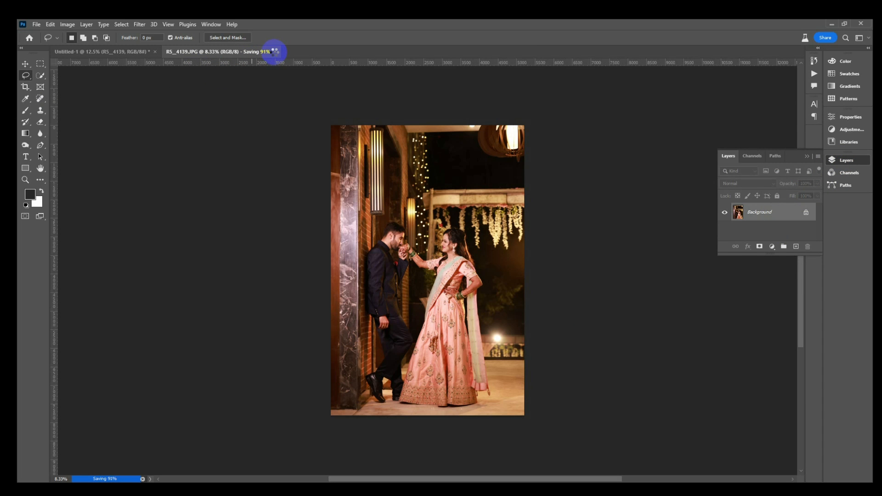
click(243, 51)
Enlarge the placed photo slightly beyond the canvas height from its upper-right corner
key(ctrl+t)
drag(262, 171, 275, 146)
key(Return)
key(l)
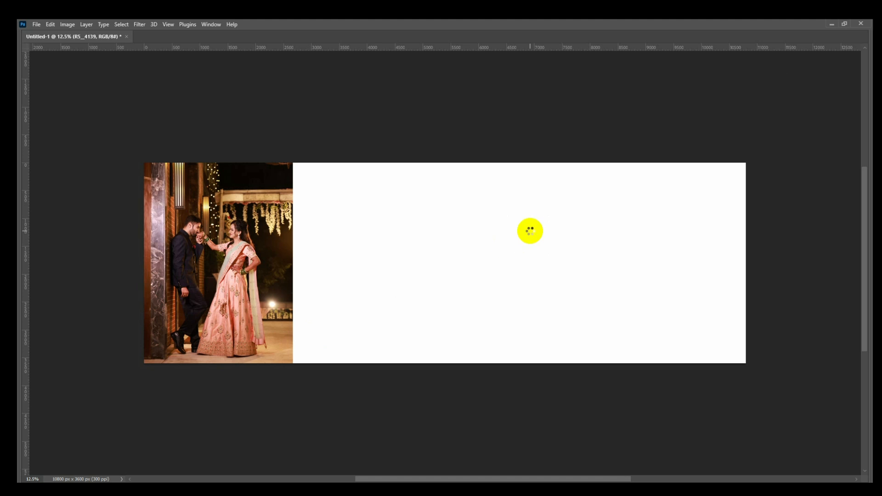
Place the couple close-up R5__4185, scale it to cover the canvas height, and position it at the canvas's right side
drag(557, 231, 708, 230)
drag(443, 162, 433, 155)
drag(434, 363, 429, 369)
key(Return)
drag(638, 293, 674, 285)
Select the blank gap and part of the close-up's left side, and fill it using Generative Fill without a prompt
key(m)
drag(293, 156, 576, 362)
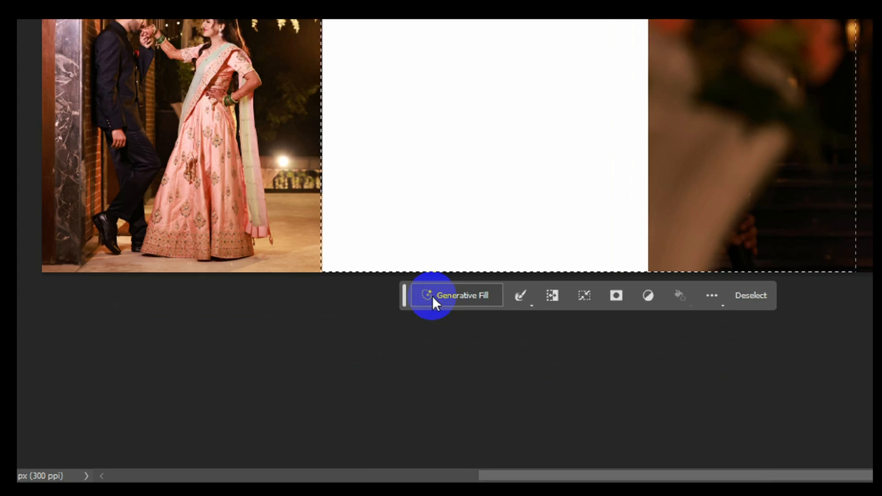
click(432, 296)
click(718, 284)
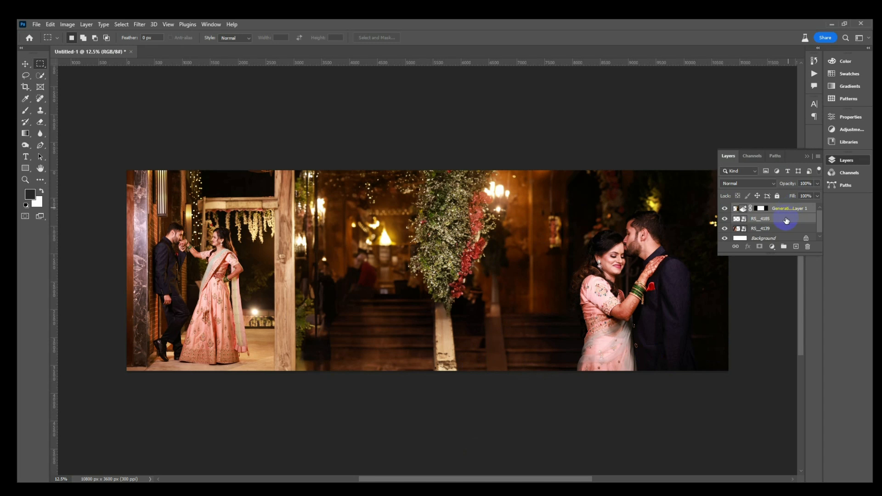
Merge the generative layer with the R5__4185 photo layer and add a layer mask to the merged layer
click(784, 209)
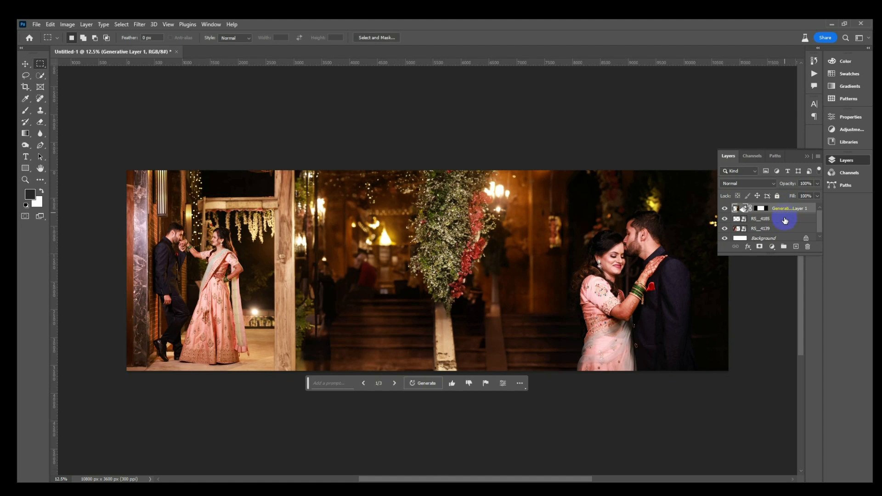
ctrl+click(785, 218)
right_click(783, 217)
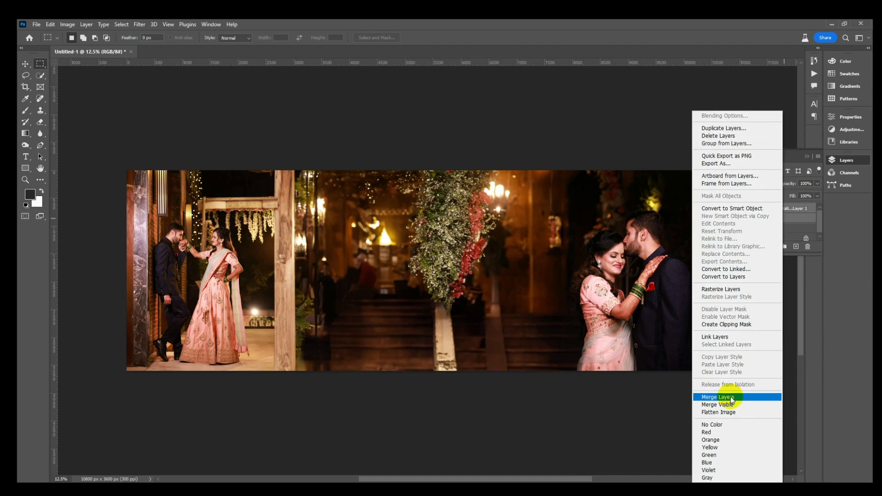
click(588, 374)
click(760, 248)
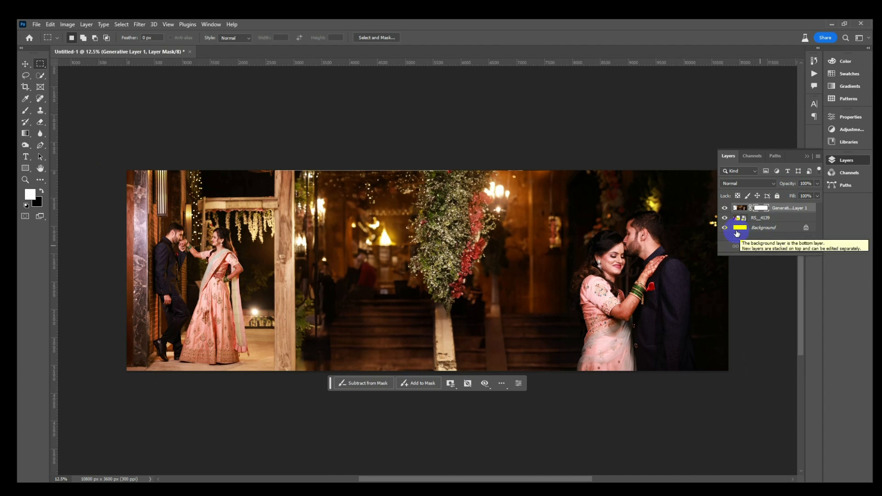
Add a black-to-white linear gradient above the Background layer, running across the canvas from left to right
click(741, 228)
right_click(26, 134)
click(49, 135)
click(158, 39)
click(92, 55)
click(131, 68)
drag(128, 262, 727, 267)
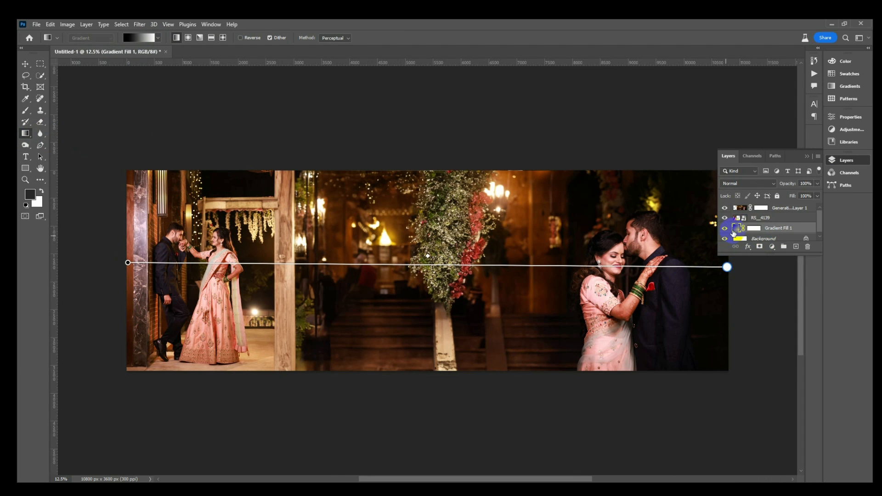
Set the white end stop of the Gradient Fill 1 layer to black (000000)
double_click(727, 266)
drag(514, 202, 472, 253)
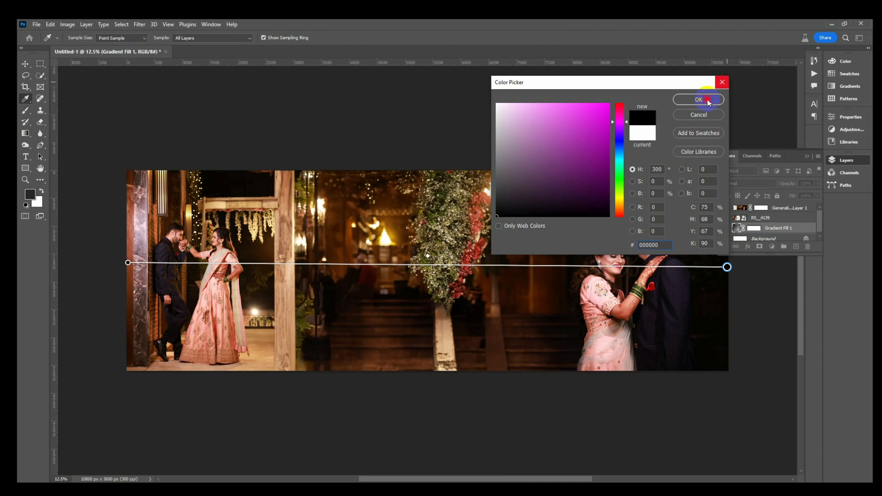
click(707, 99)
click(751, 240)
click(724, 206)
click(725, 205)
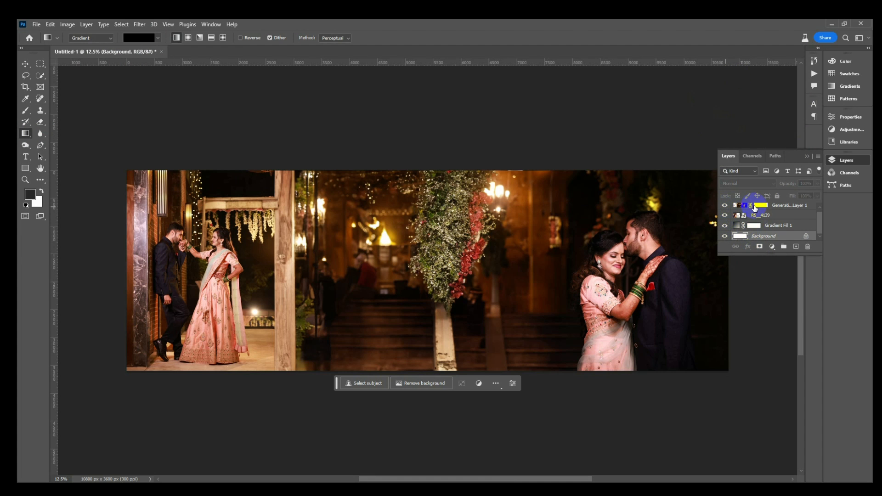
Fade Generative Layer 1 with a black-to-white classic gradient on its mask, drawn from the full-length photo's inner edge toward the close-up couple
click(760, 206)
right_click(28, 134)
click(56, 134)
click(107, 38)
click(95, 54)
click(146, 39)
click(356, 115)
click(391, 128)
click(519, 106)
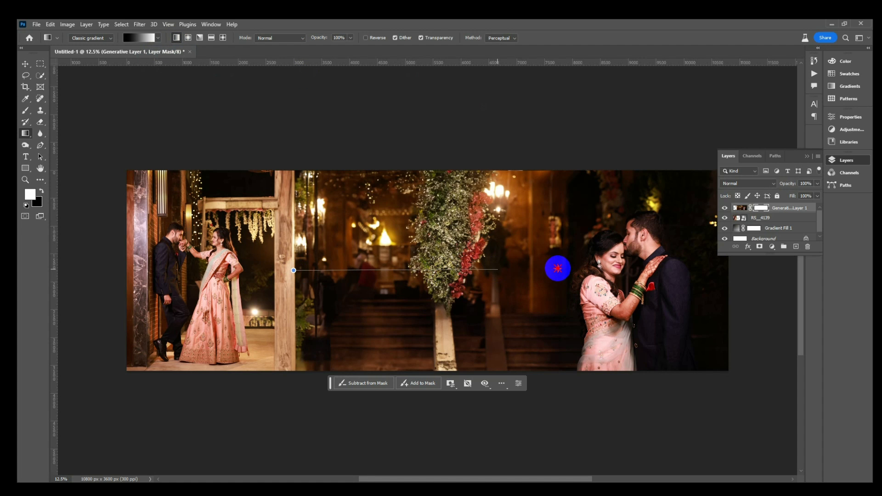
drag(557, 269, 560, 268)
key(Tab)
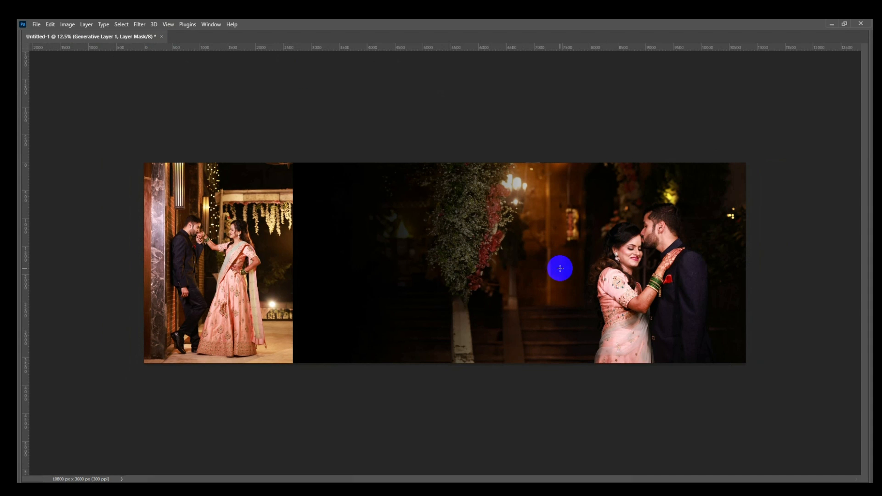
Switch to Chrome, find the DaFont website, and open its Calligraphy category of Script fonts
click(489, 488)
click(133, 43)
text(daf)
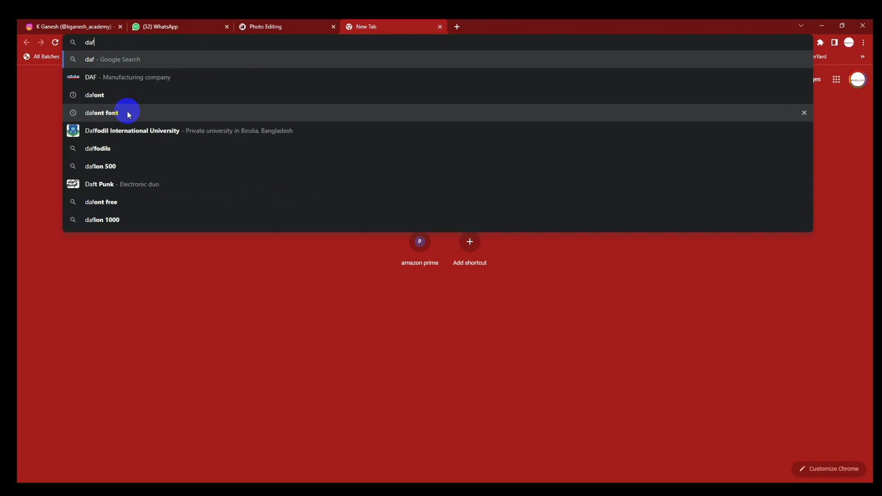
click(126, 113)
click(176, 206)
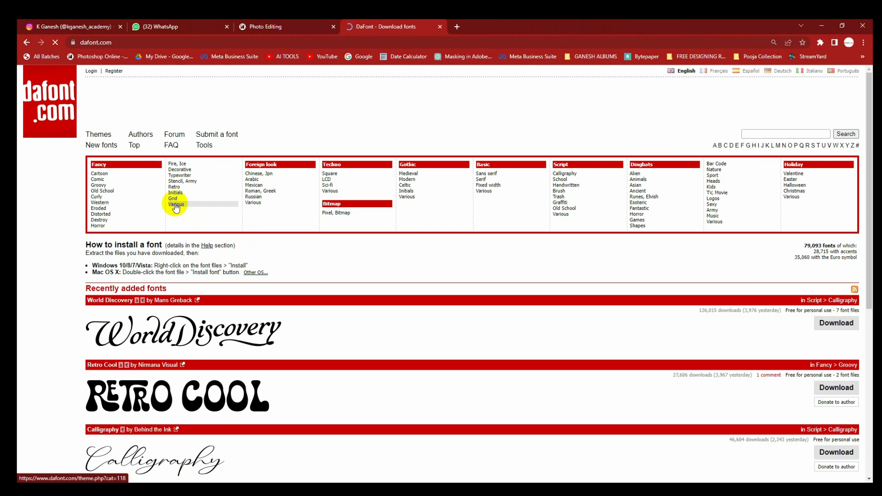
click(556, 177)
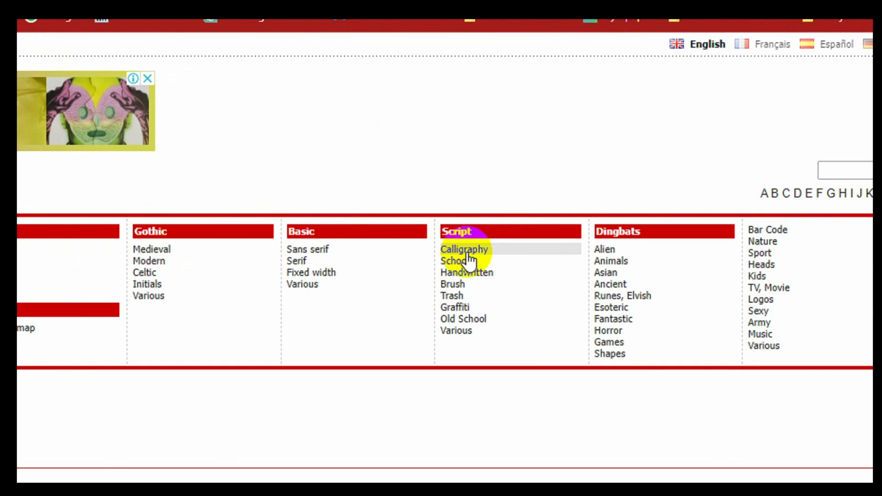
Find the Joseph Sophia font in the calligraphy list and download it
scroll(484, 273, down, 10)
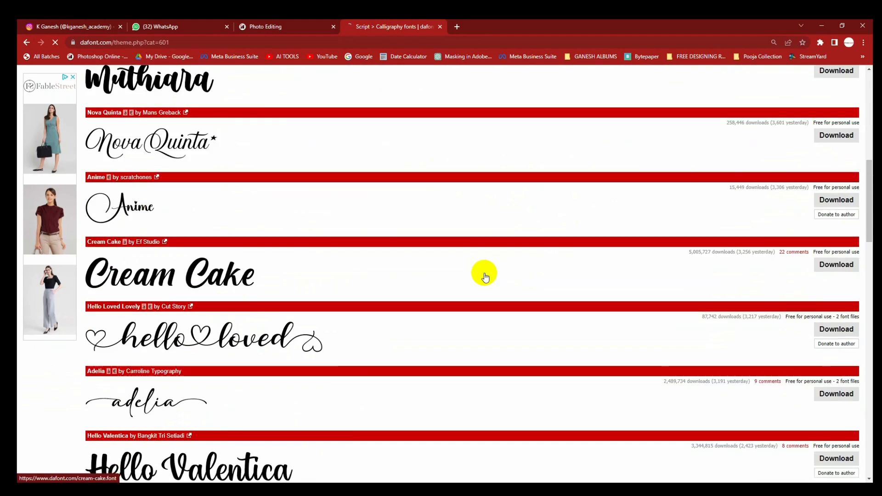
scroll(484, 272, down, 12)
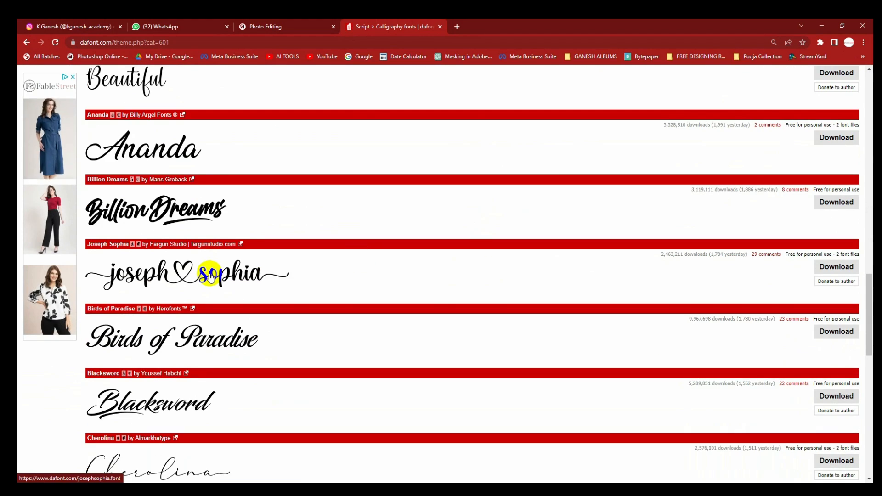
click(210, 275)
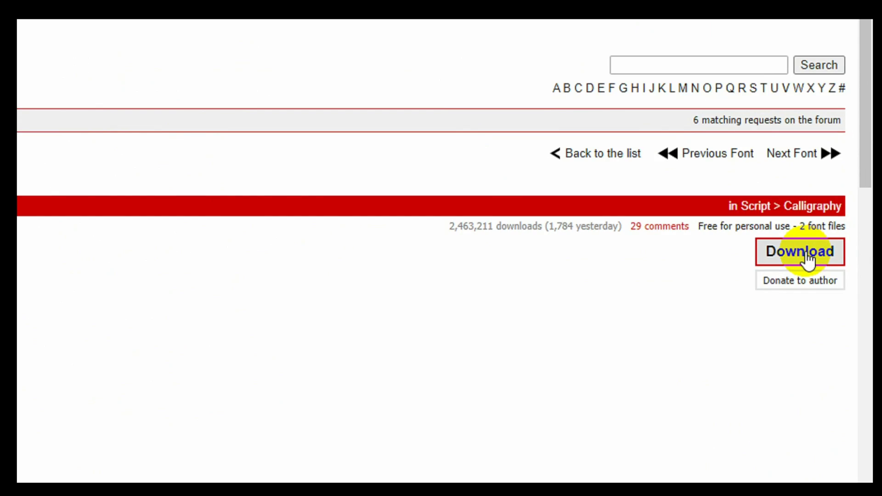
click(806, 257)
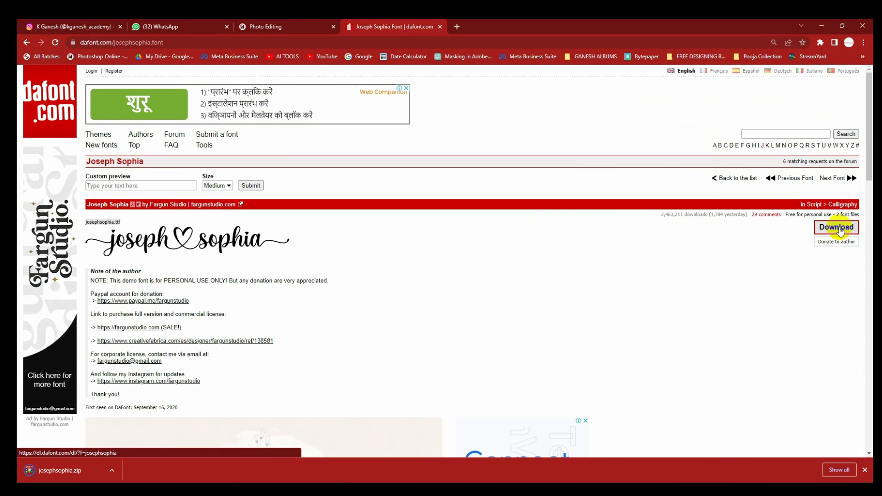
Open the contents of the josephsophia.zip download and install both font files, josephsophia.otf and josephsophia.ttf
click(89, 472)
click(126, 439)
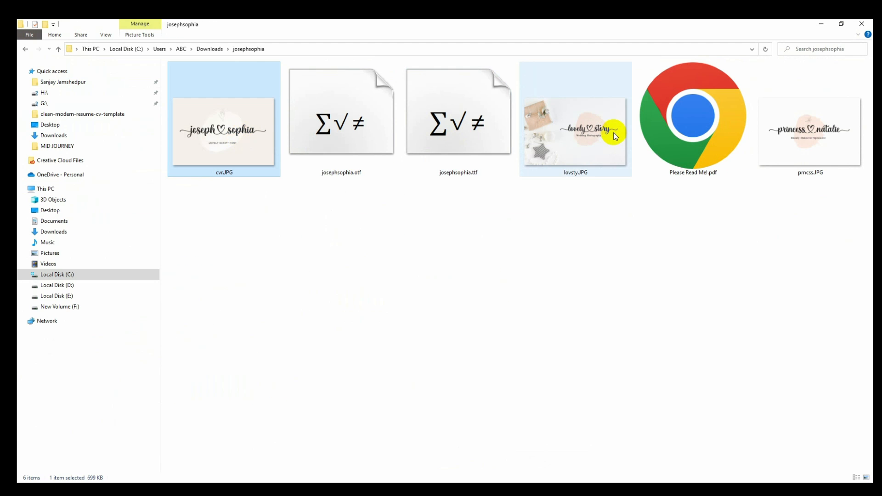
click(457, 135)
shift+click(349, 134)
right_click(348, 134)
click(436, 261)
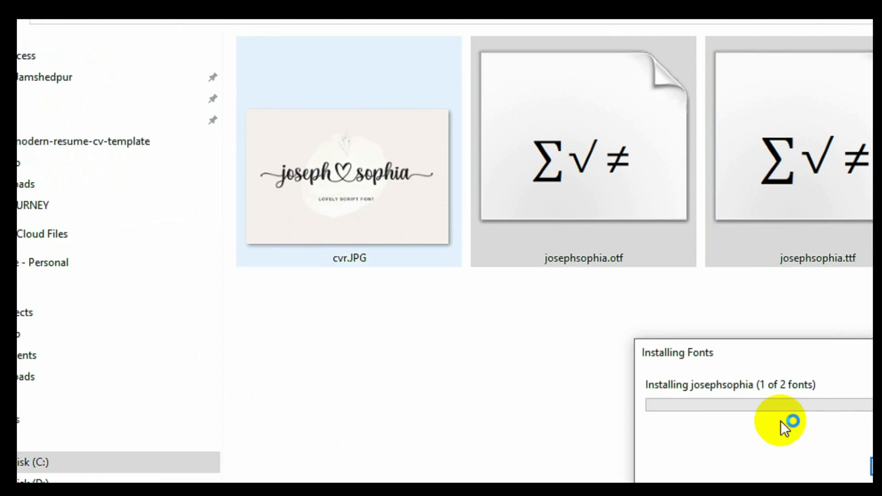
click(619, 341)
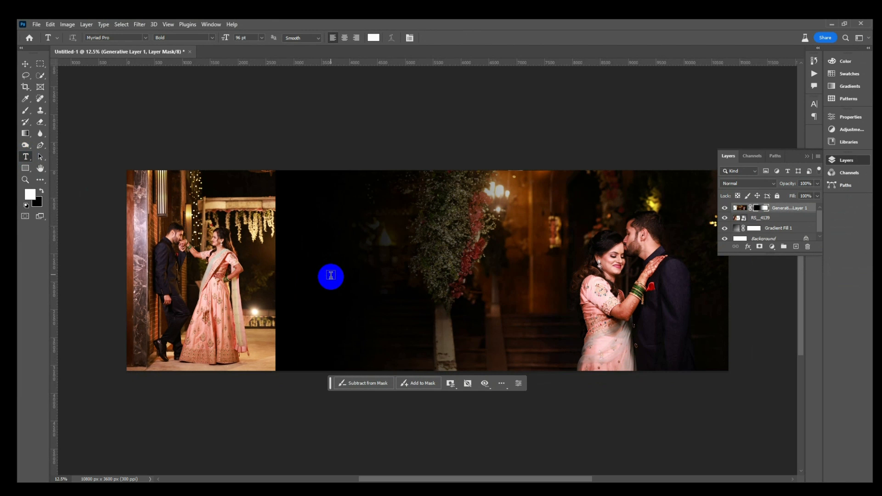
Add a text line with the couple's names in the josephsophia Regular font, with All Caps turned off
click(333, 275)
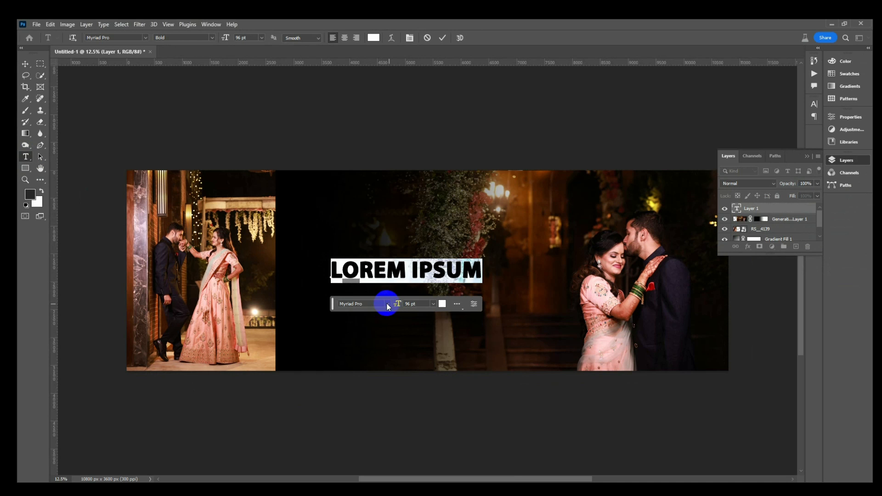
click(388, 304)
text(josephsophia)
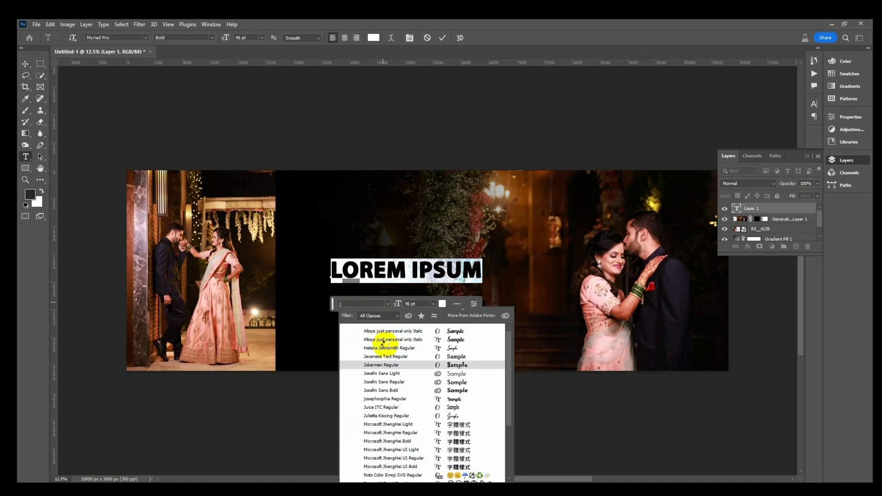
click(392, 399)
key(ctrl+t)
click(741, 166)
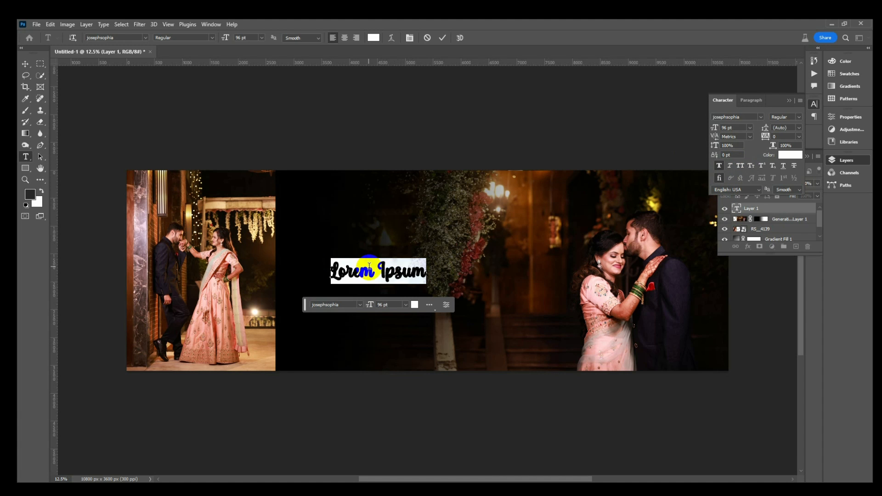
text(Rajkumar & Rajnandini)
Replace the first and last letters of the couple's names with the font's long-swash r and i glyphs
click(211, 24)
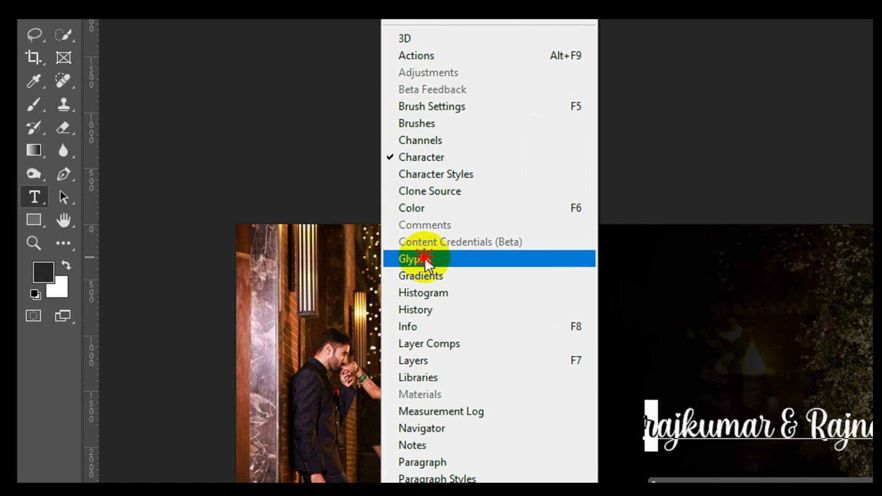
click(216, 187)
drag(720, 232, 727, 406)
drag(801, 225, 799, 340)
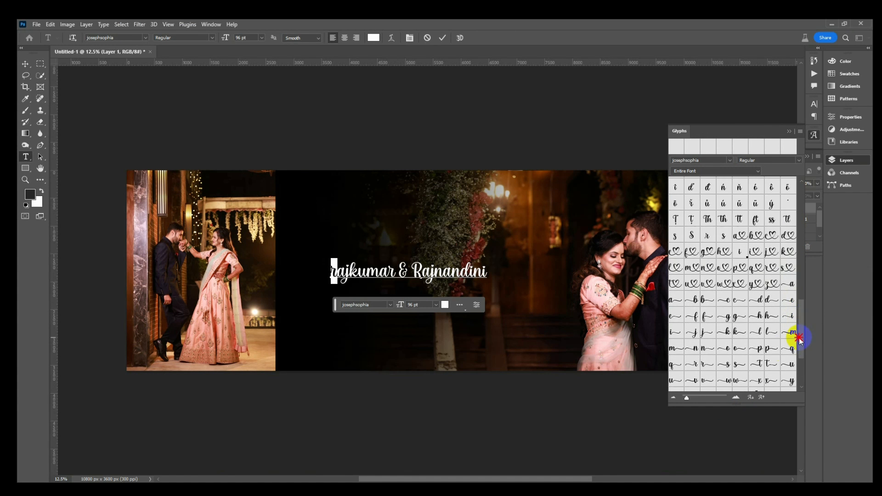
double_click(695, 365)
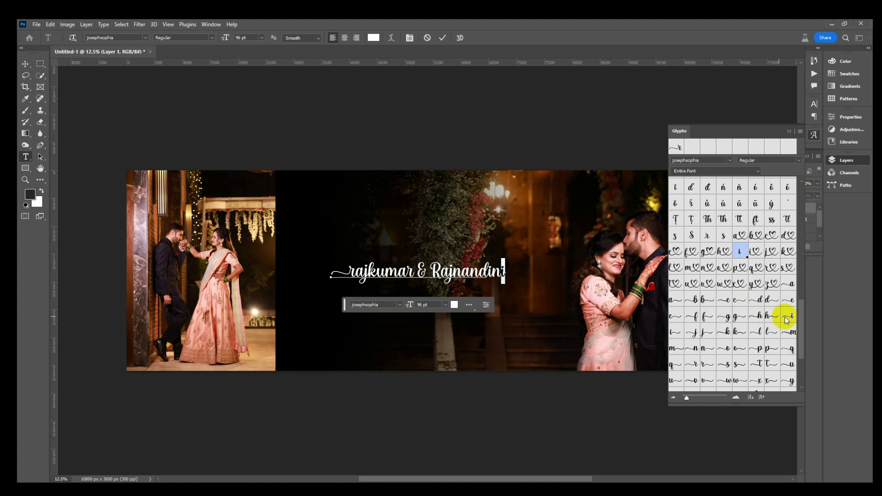
double_click(675, 332)
Try to replace the ampersand between the couple's names with a heart glyph
click(538, 270)
double_click(421, 271)
drag(800, 292, 798, 350)
drag(797, 253, 797, 306)
Draw a white rectangle about 2152 x 2656 px and place it above the couple's names, extending past the canvas's upper edge
click(26, 168)
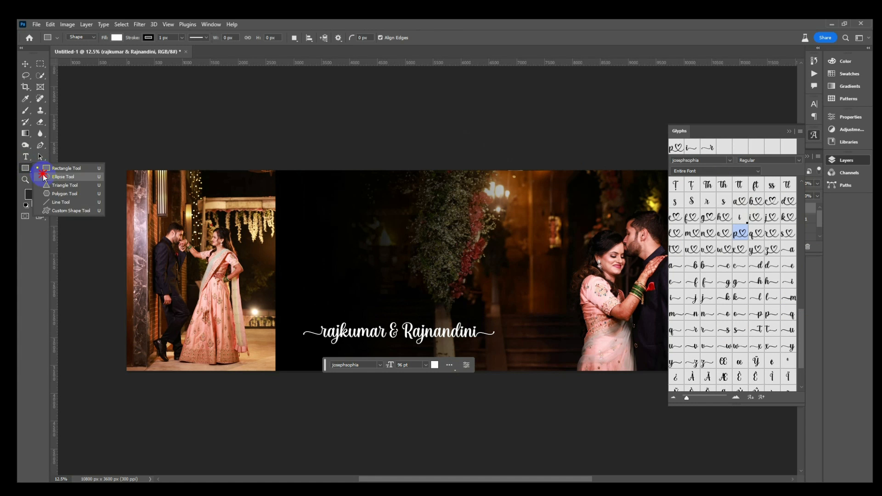
click(45, 169)
drag(325, 164, 450, 312)
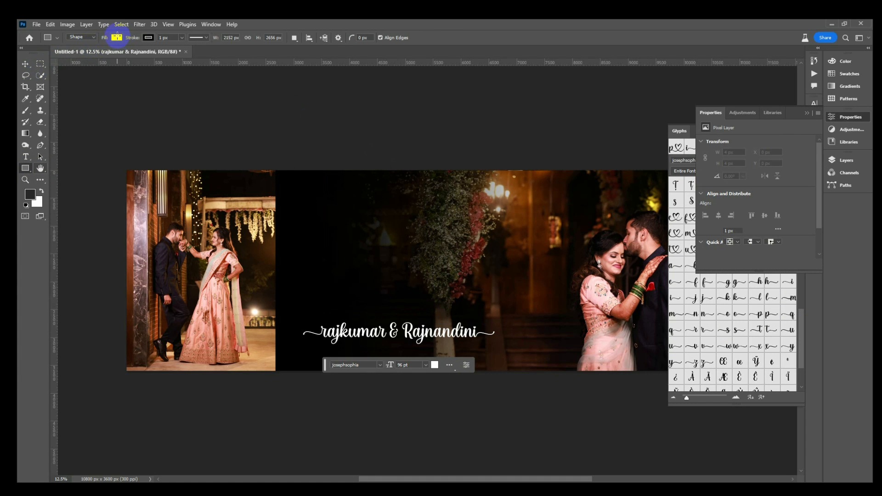
click(25, 64)
mouse_move(403, 227)
mouse_down()
mouse_move(421, 225)
mouse_move(417, 213)
mouse_up()
Move the couple's names up beneath the rectangle and place a copy of the rectangle below the text, running off the canvas's lower edge
right_click(418, 328)
click(437, 334)
drag(443, 329, 443, 315)
right_click(401, 224)
click(424, 233)
drag(407, 181, 392, 360)
key(ctrl+z)
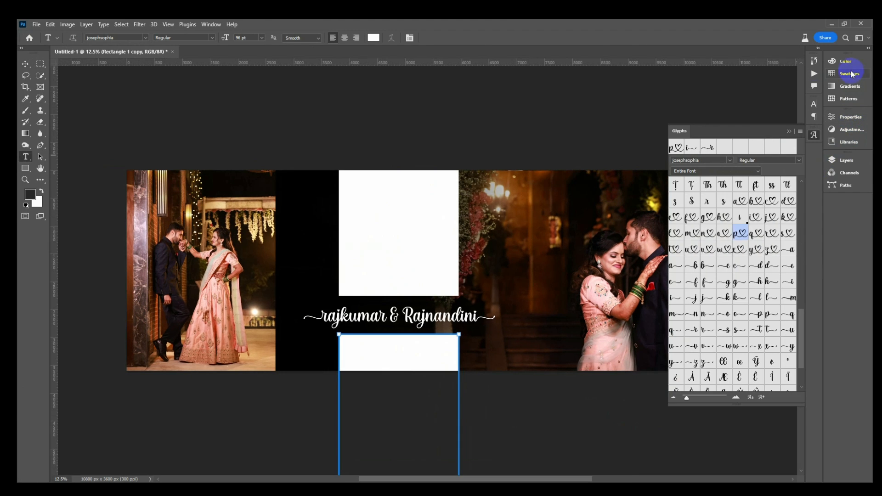
Reduce the opacity of both rectangle layers to 30%
click(845, 160)
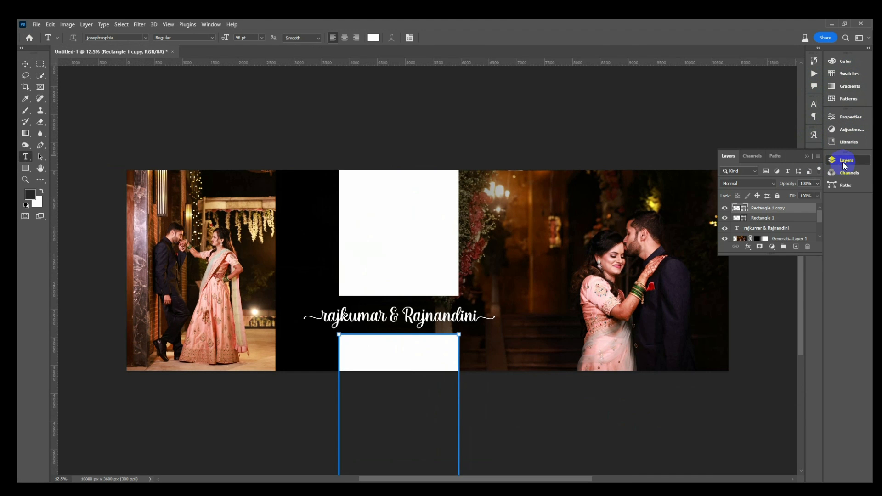
drag(783, 256, 800, 404)
click(26, 64)
ctrl+click(790, 219)
key(3)
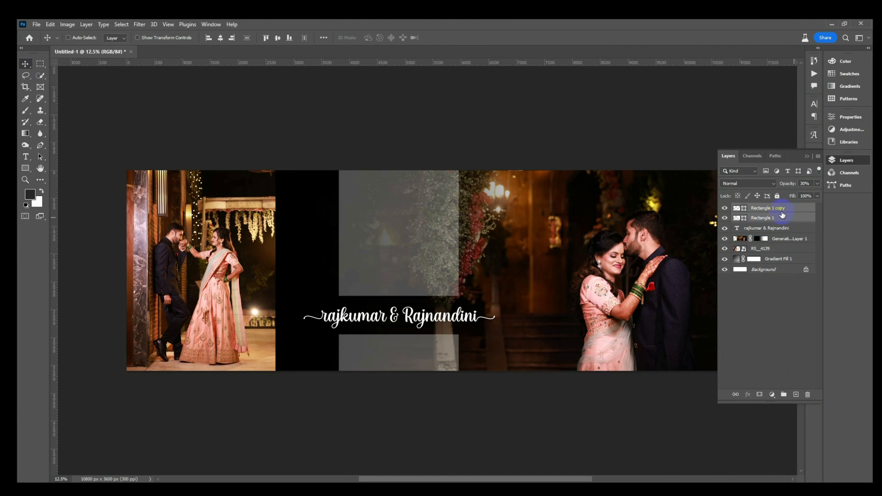
Fill both rectangles with a peach tone based on a colour sampled from the bride's dress
click(23, 169)
click(117, 38)
click(172, 55)
click(229, 328)
click(559, 113)
click(708, 98)
click(26, 63)
key(Tab)
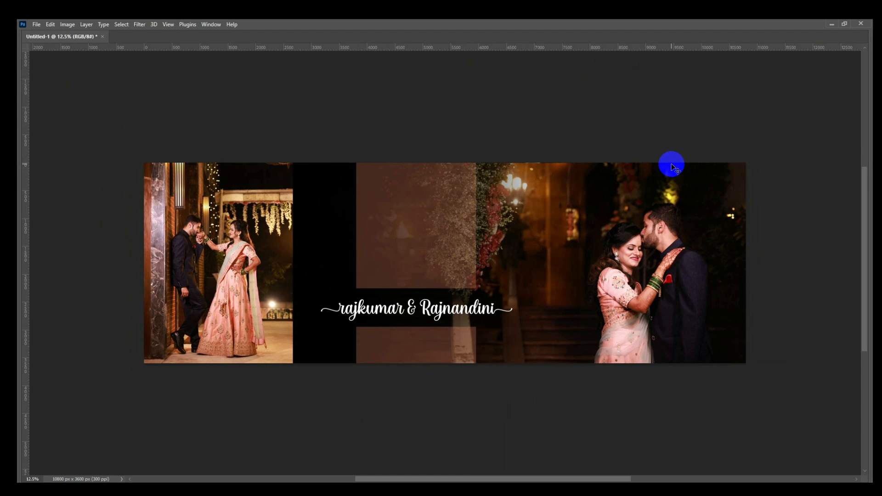
Move both rectangles and the couple's names together to the right, closer to the close-up couple
mouse_move(269, 278)
mouse_down()
mouse_move(289, 280)
mouse_move(277, 280)
mouse_up()
key(Tab)
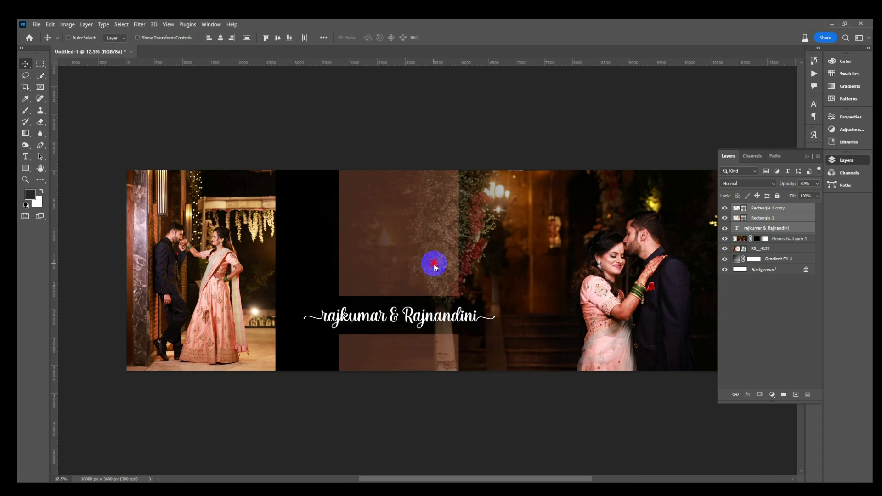
drag(412, 263, 507, 272)
key(Tab)
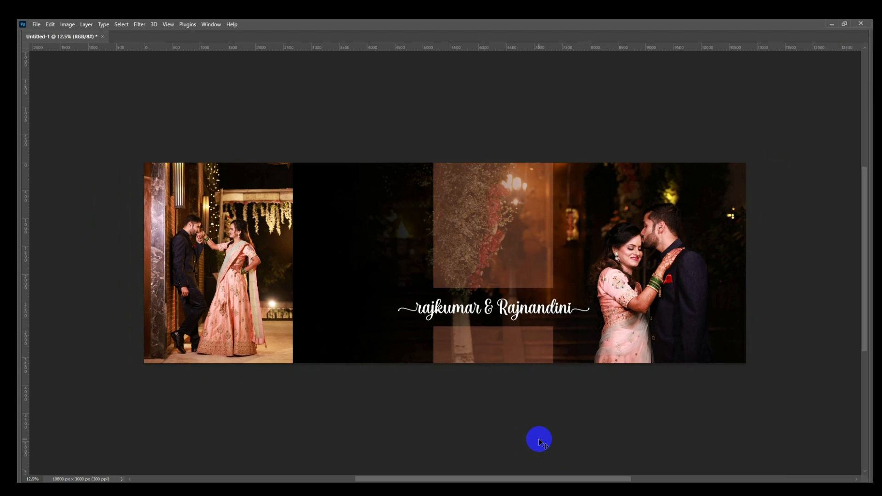
Place the couple photo R5__4168 in the dark gap beside the full-length photo
drag(539, 442, 333, 279)
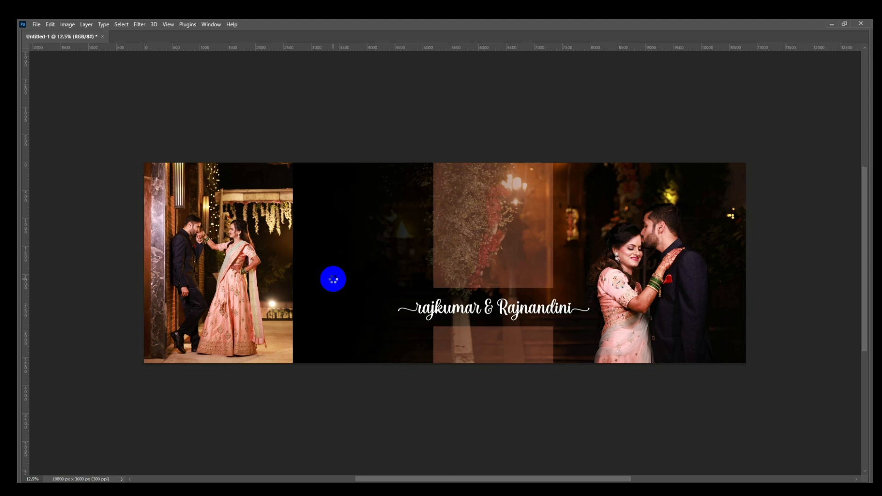
drag(414, 264, 336, 260)
key(Return)
key(Tab)
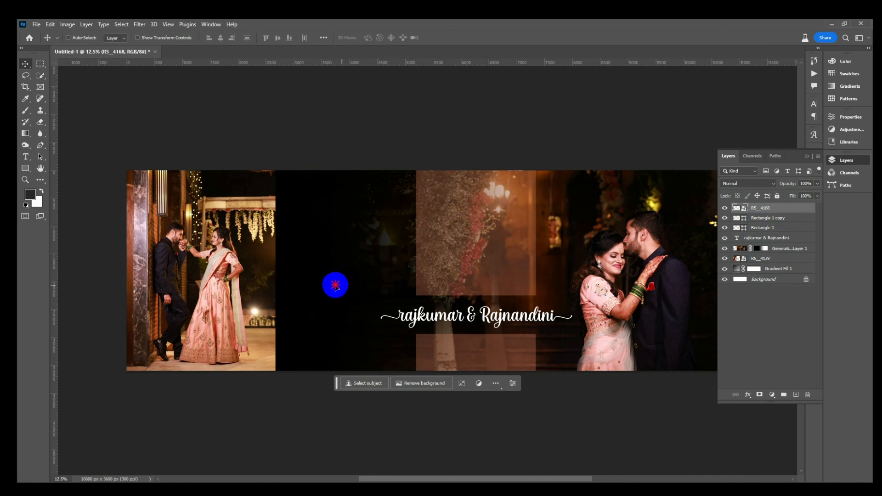
key(ctrl+t)
drag(356, 287, 360, 287)
key(Return)
Shift R5__4168 left against the full-length photo and move its layer below the couple's names text layer
key(z)
click(354, 284)
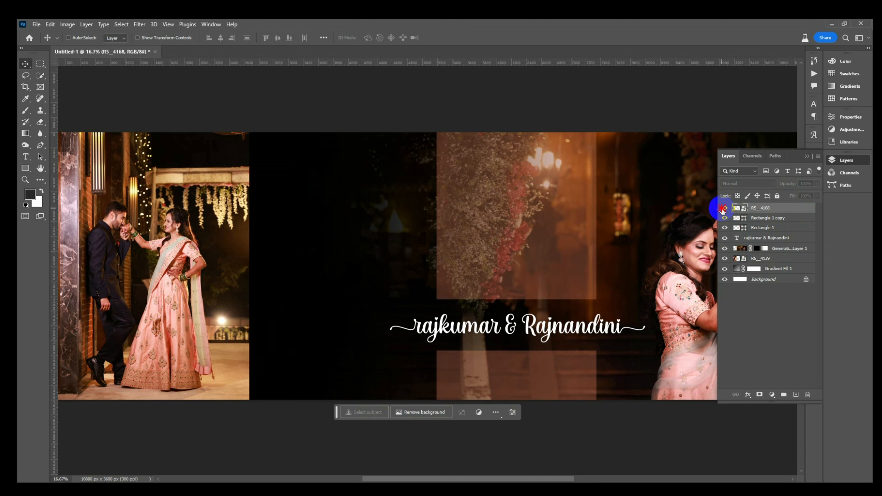
click(724, 208)
key(ctrl+t)
drag(413, 239, 363, 239)
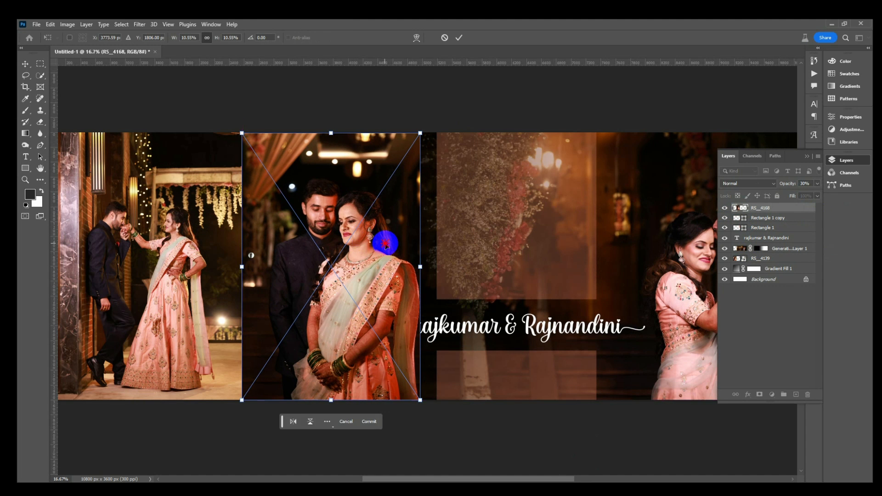
key(Return)
key(ctrl+bracketleft)
key(ctrl+bracketleft)
key(ctrl+bracketleft)
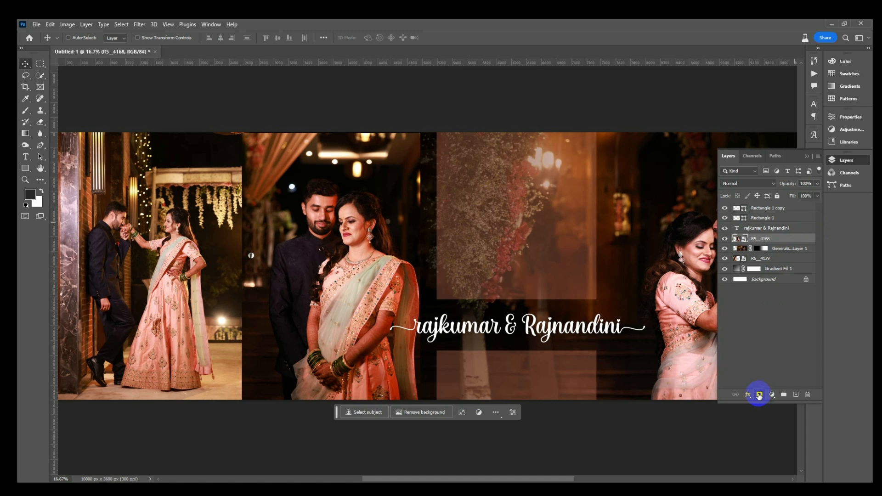
Add a Black & White adjustment clipped to R5__4168 and raise its Reds value
click(772, 394)
click(795, 324)
click(755, 265)
drag(754, 175, 767, 174)
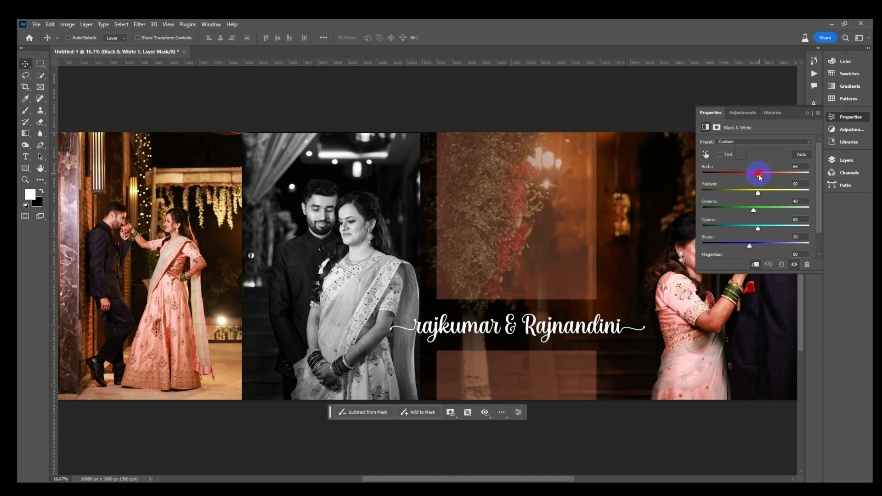
Add a black mask hiding the R5__4168 layer and prepare the Brush with white as the foreground colour
click(846, 160)
click(771, 250)
alt+click(759, 394)
key(b)
click(35, 195)
click(719, 101)
Enlarge the brush to 2000 px with a soft edge and paint the R5__4168 mask to reveal the couple with faded borders
key(bracketright)
key(bracketright)
key(bracketright)
key(bracketright)
key(bracketright)
key(bracketright)
key(bracketright)
key(bracketright)
key(bracketright)
key(bracketright)
key(bracketright)
key(bracketright)
key(bracketright)
key(bracketright)
key(bracketright)
mouse_move(336, 234)
mouse_down()
mouse_move(347, 234)
mouse_move(333, 262)
mouse_move(333, 308)
mouse_up()
key(ctrl+z)
right_click(350, 228)
click(398, 271)
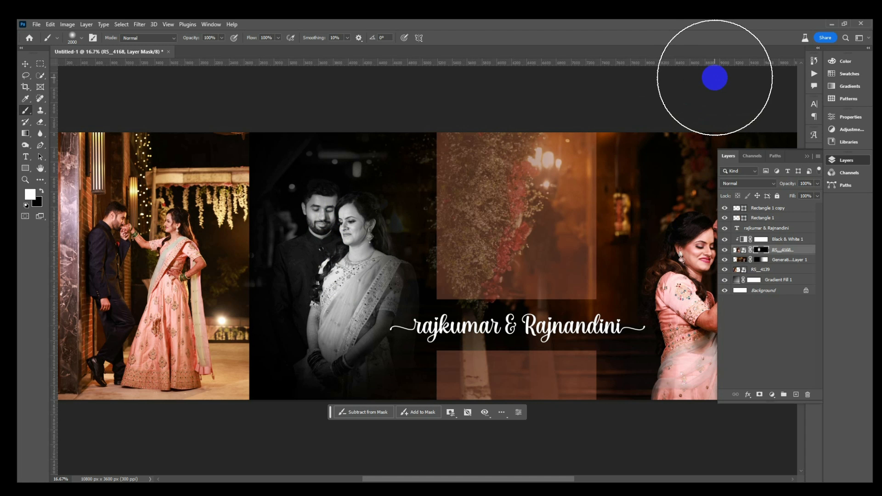
Add the text "Our wedding" over the upper rectangle and place its layer above Rectangle 1
key(Tab)
key(ctrl+minus)
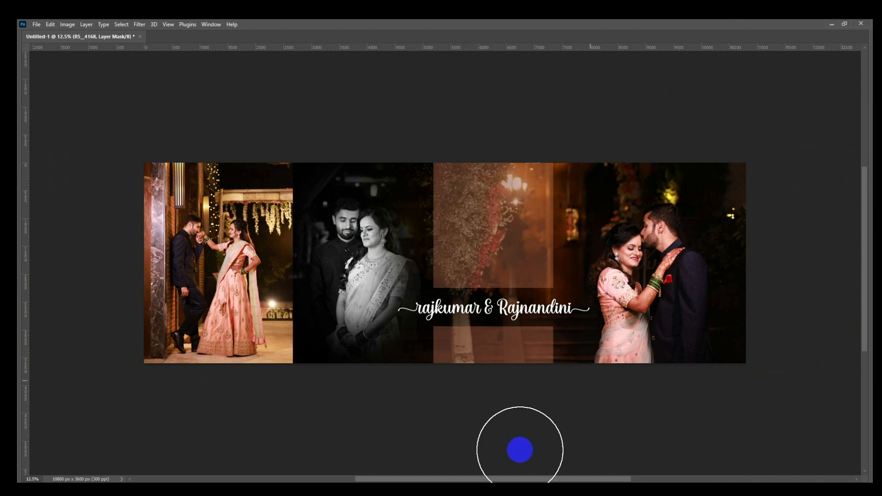
key(Tab)
click(26, 156)
click(433, 239)
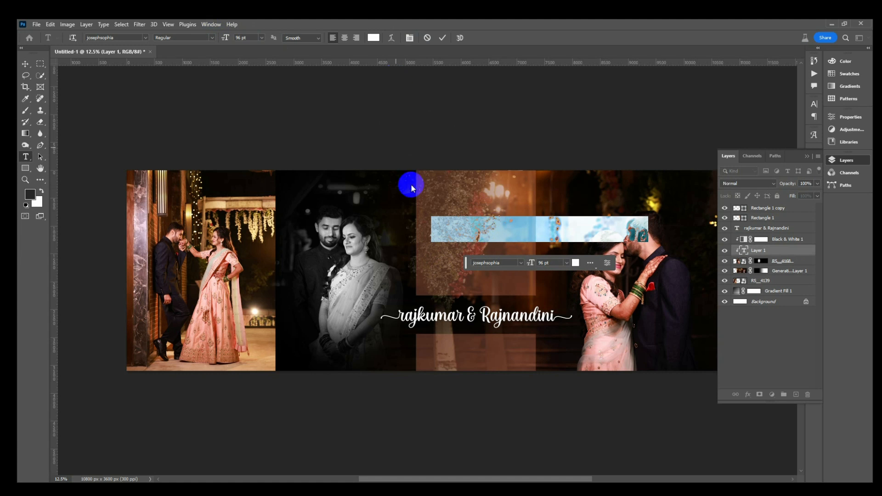
key(BackSpace)
drag(759, 250, 781, 213)
click(561, 231)
Change the font of the whole "Our wedding" text to Acumin Variable Concept
key(ctrl+a)
click(541, 263)
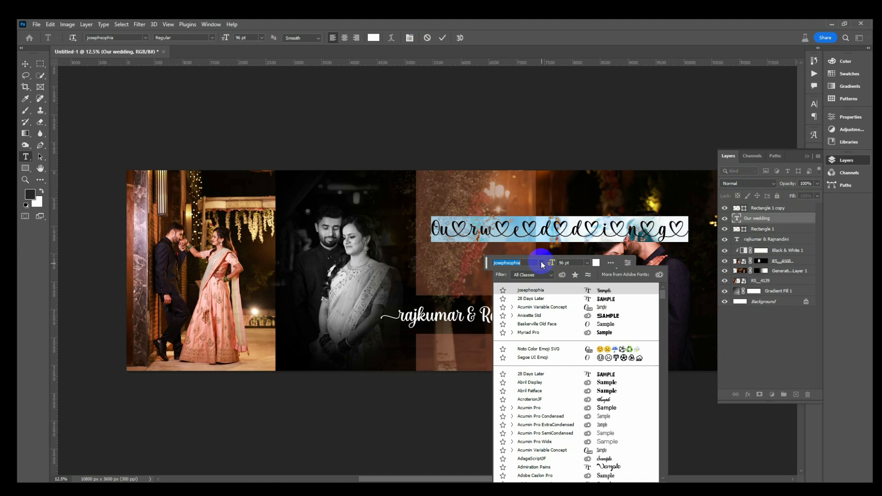
click(597, 449)
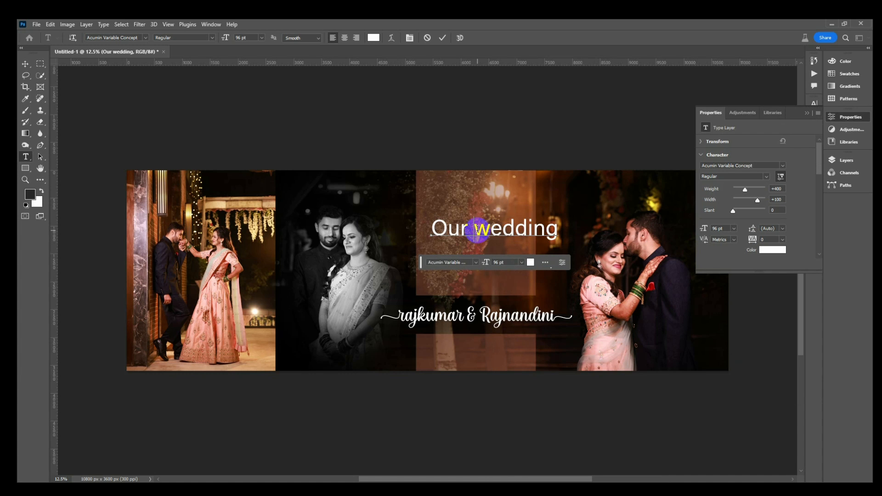
Break "Our wedding" onto two lines and centre-align the paragraph
click(736, 114)
click(736, 115)
key(ctrl+t)
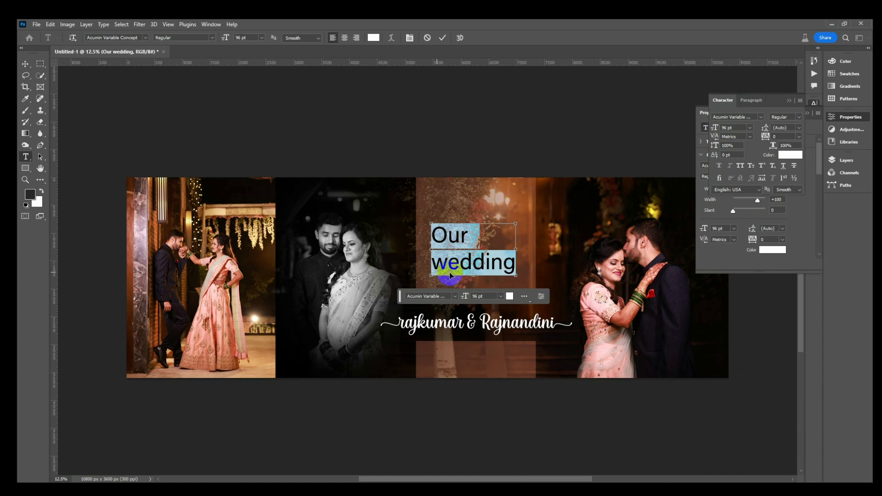
click(751, 101)
click(726, 117)
click(698, 123)
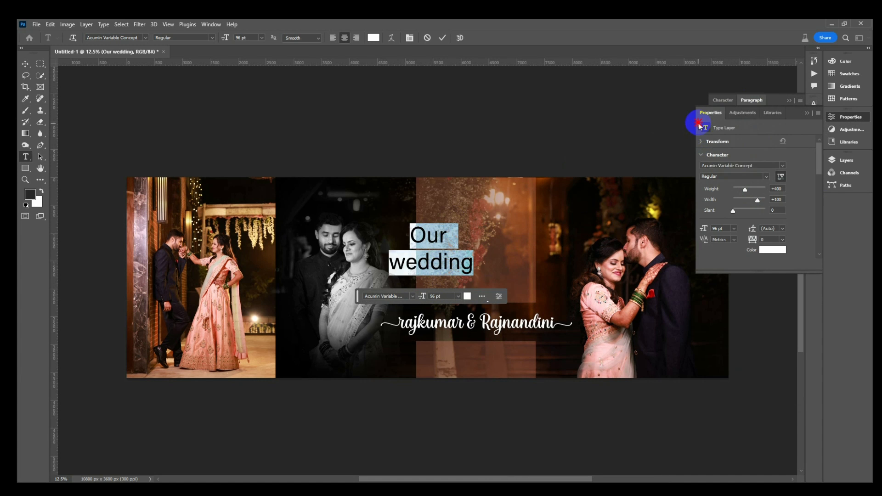
Set the two-line title's font to Antique Olive Compact and commit the text
click(781, 166)
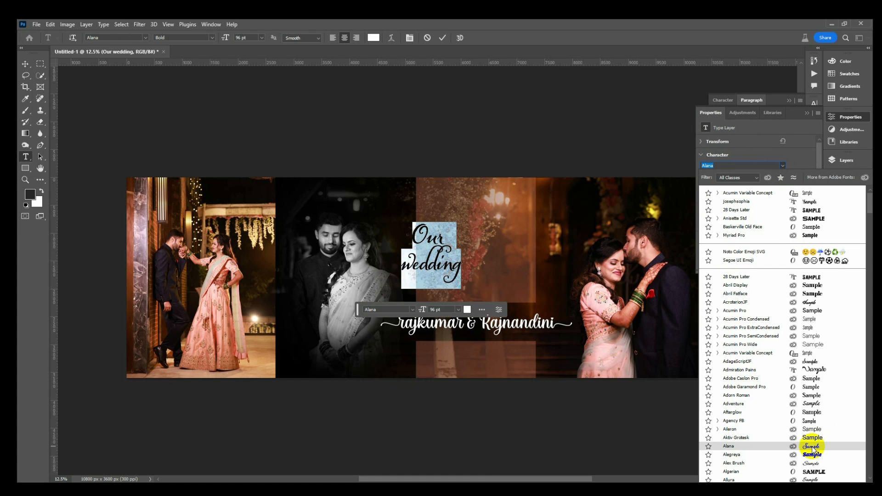
drag(869, 201, 869, 210)
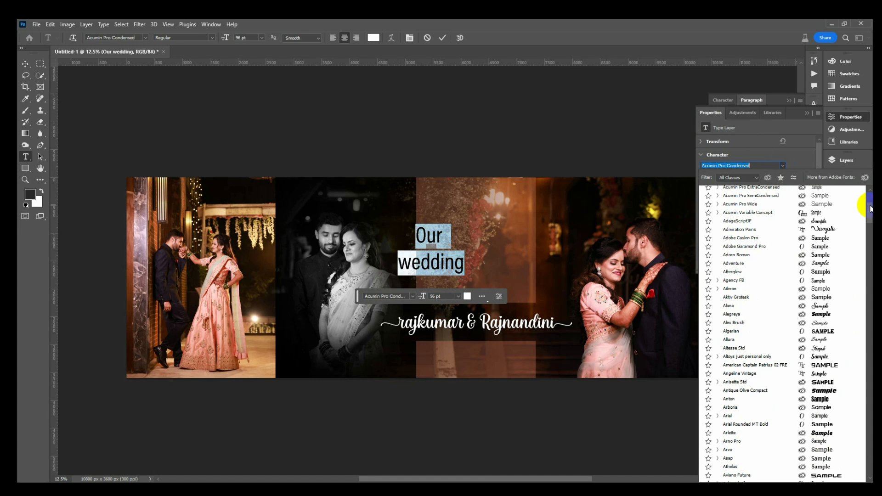
click(820, 393)
key(ctrl+Return)
Move the title to just above the couple's names, scale it down to about 78 pt and capitalise "Wedding"
key(v)
key(Tab)
drag(481, 254, 525, 278)
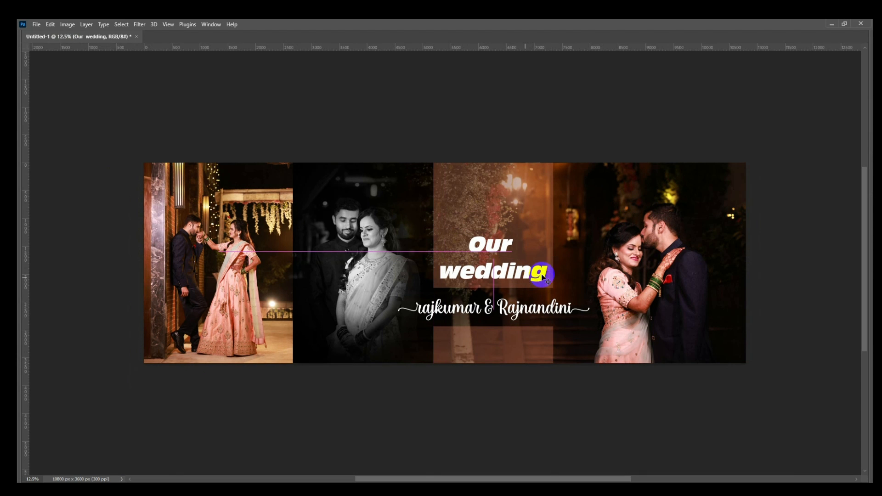
key(ctrl+t)
drag(546, 233, 526, 242)
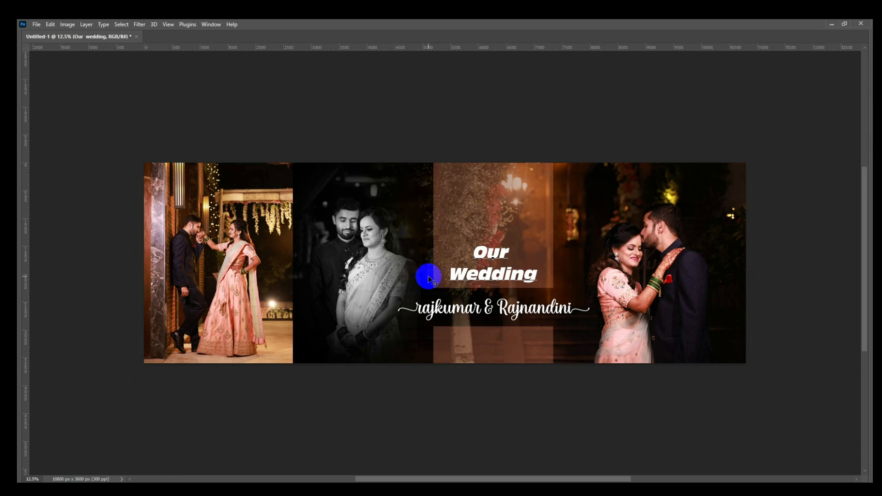
Tighten the title's leading to 62 pt and colour the word "Wedding" with pink sampled from the full-length photo's lehenga
key(ctrl+a)
key(ctrl+t)
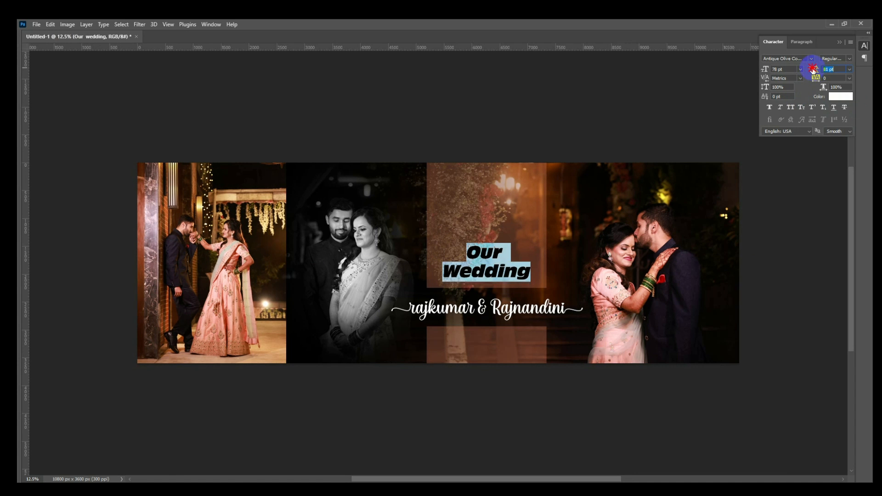
click(530, 270)
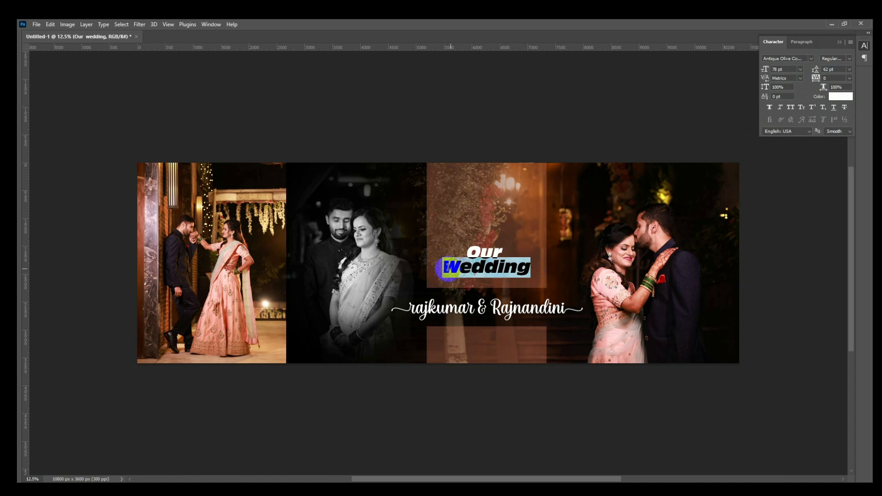
click(837, 98)
click(230, 300)
click(714, 100)
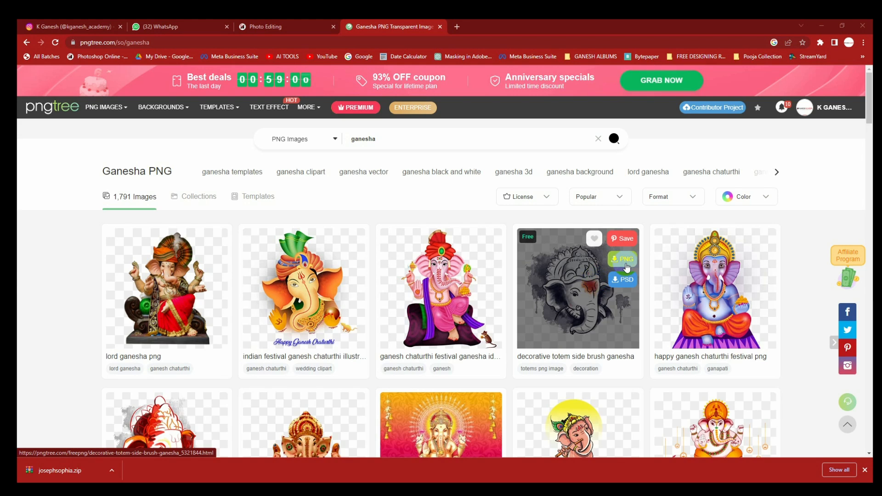
Switch to Pngtree in the browser, download the decorative totem side brush Ganesha PNG and show it in its folder
click(625, 238)
click(343, 253)
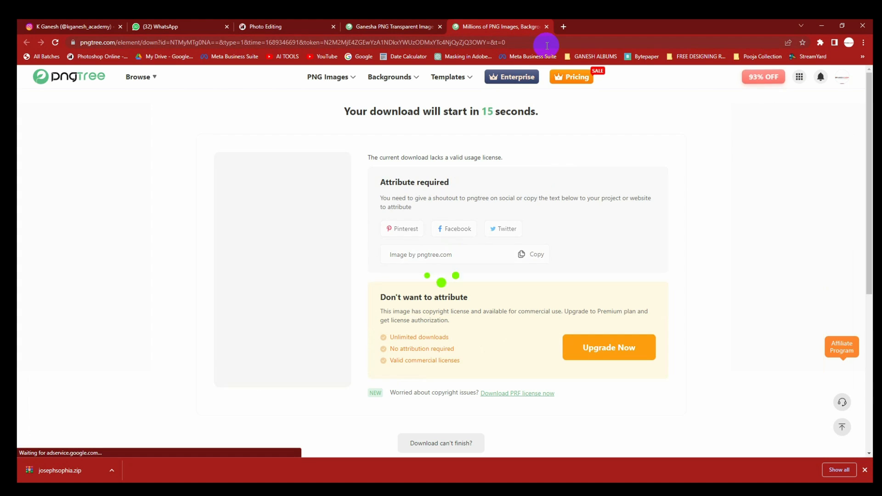
click(112, 470)
click(146, 443)
Place the Ganesha PNG in the Photoshop album spread, scale it down and position it above the "Our Wedding" title
key(alt+Tab)
key(alt+Tab)
drag(441, 265, 479, 210)
drag(538, 163, 408, 294)
key(Return)
drag(377, 338, 488, 224)
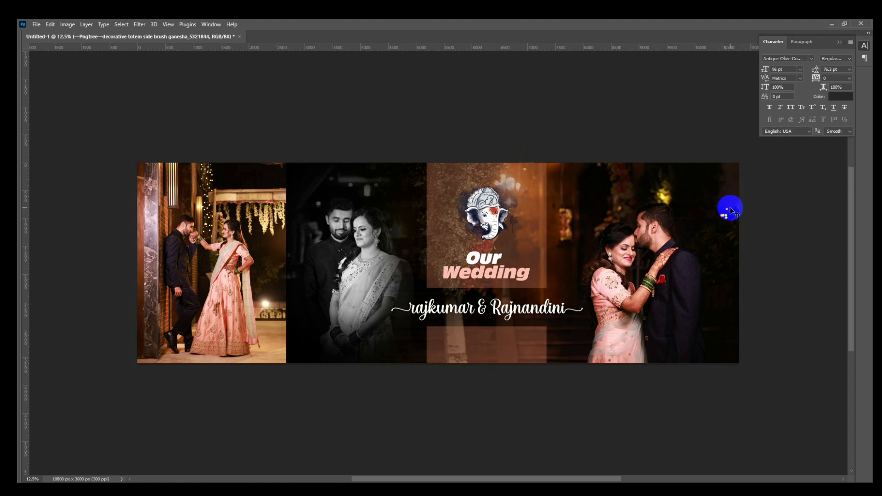
Set the Ganesha layer's blend mode to Luminosity
key(Tab)
click(834, 159)
click(743, 184)
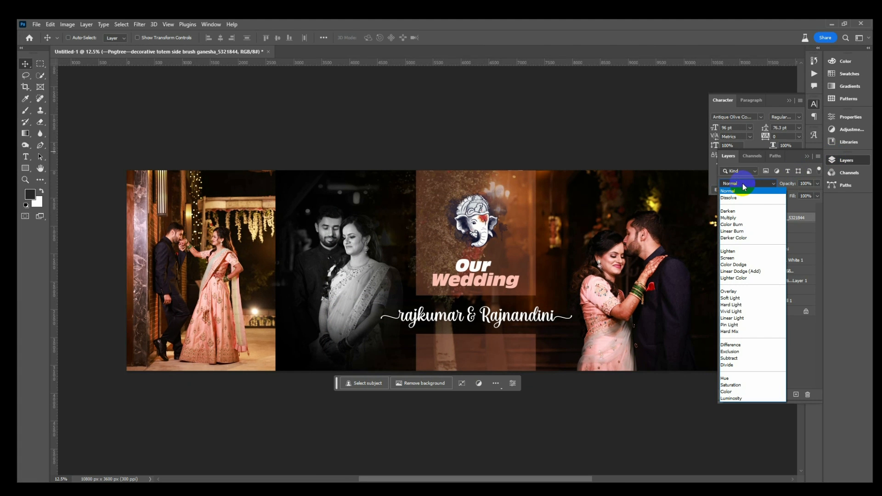
click(741, 397)
Add a Color Lookup adjustment above Rectangle 1 copy and choose a lookup preset to grade the whole spread
key(Tab)
click(789, 95)
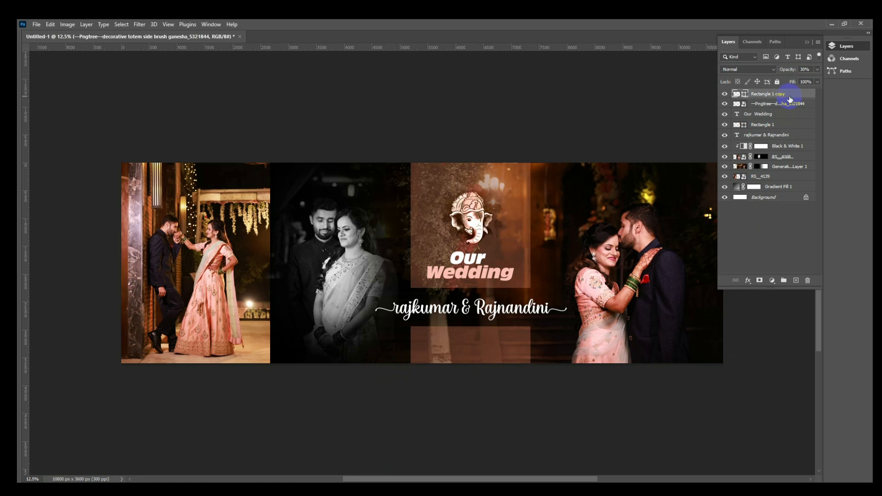
click(772, 279)
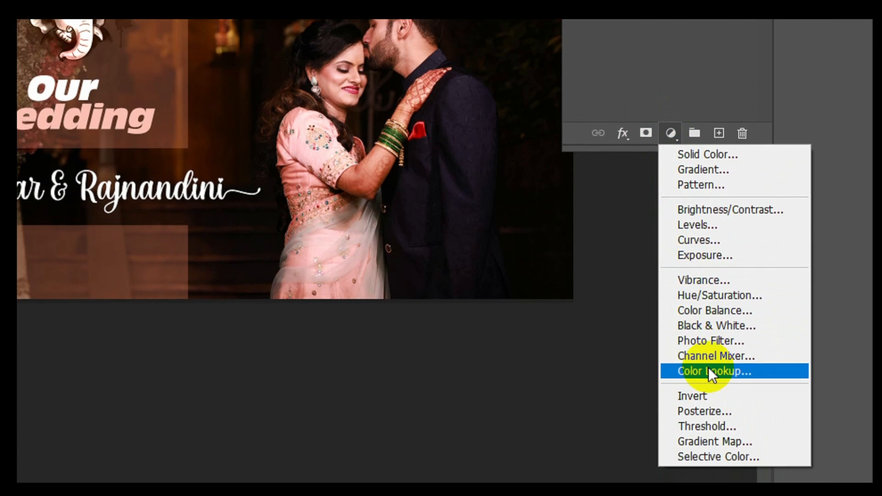
click(790, 404)
click(760, 72)
click(770, 310)
click(832, 89)
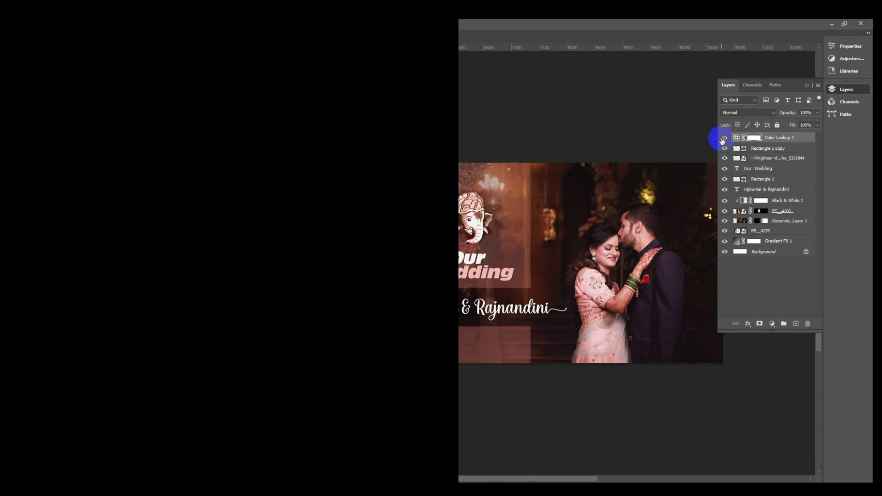